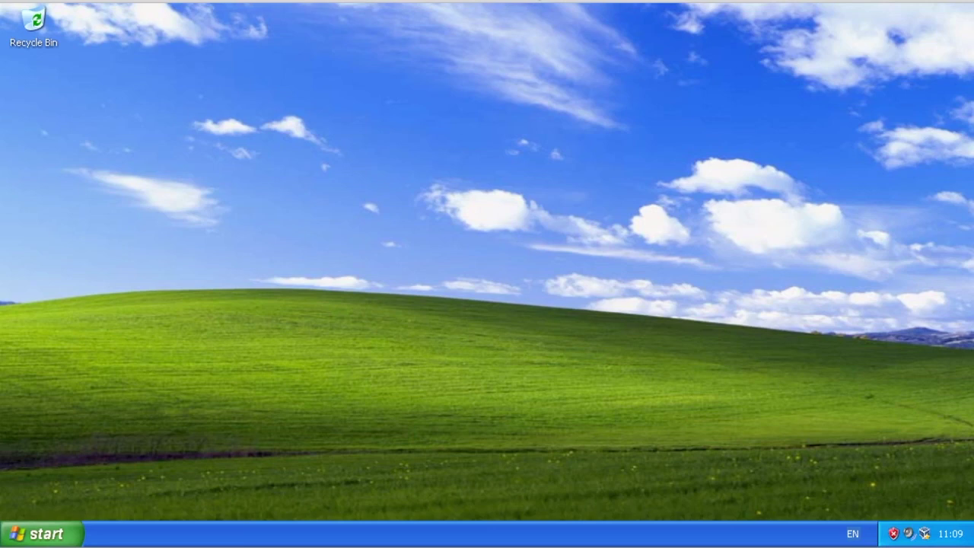
Open the Microsoft Update website and move its browser window clear of the screen edge.
left_click(42, 533)
left_click(71, 469)
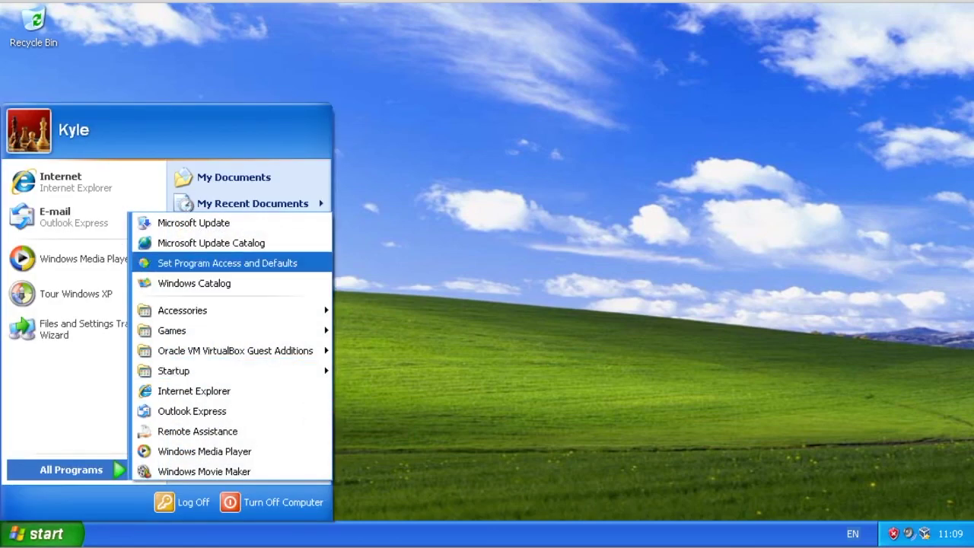
key("Down")
key("Up")
key("Up")
key("Up")
key("Return")
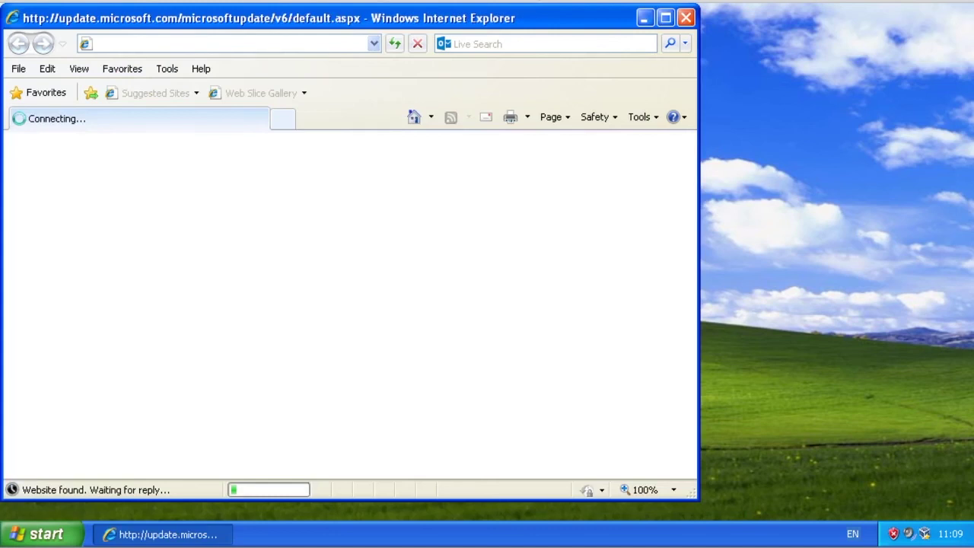
left_click_drag(350, 19, 460, 26)
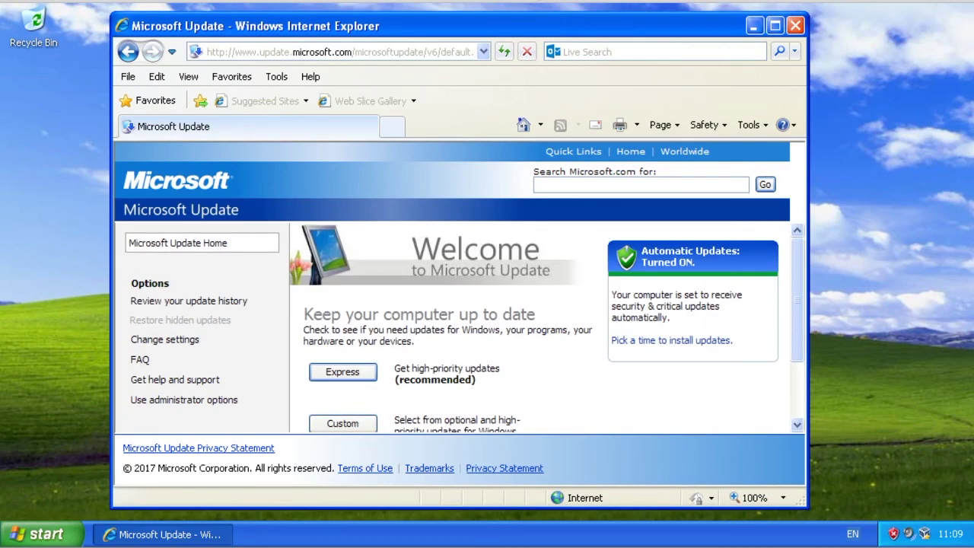
Run the Express check for high-priority updates on the Microsoft Update site.
scroll(447, 327, "down", 2)
left_click(343, 279)
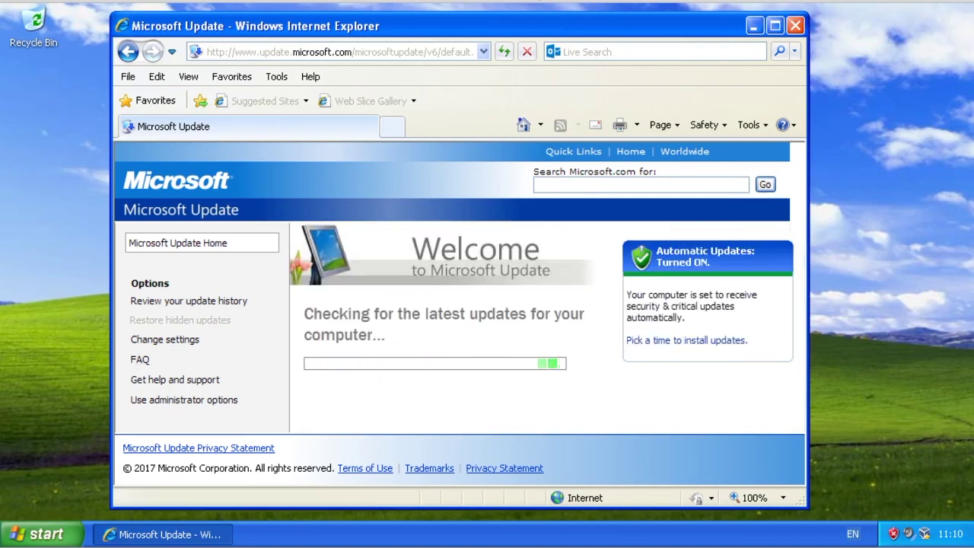
left_click_drag(457, 26, 515, 27)
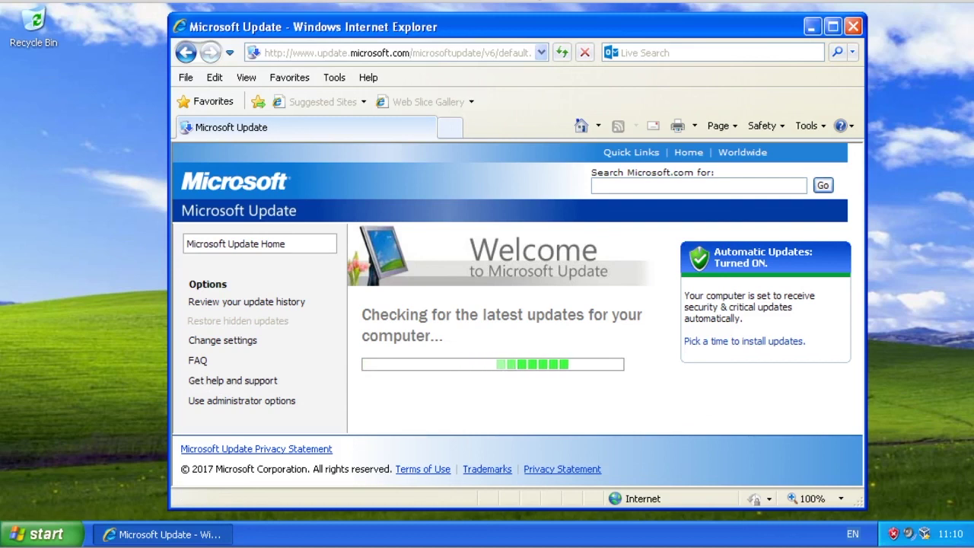
left_click_drag(514, 27, 549, 22)
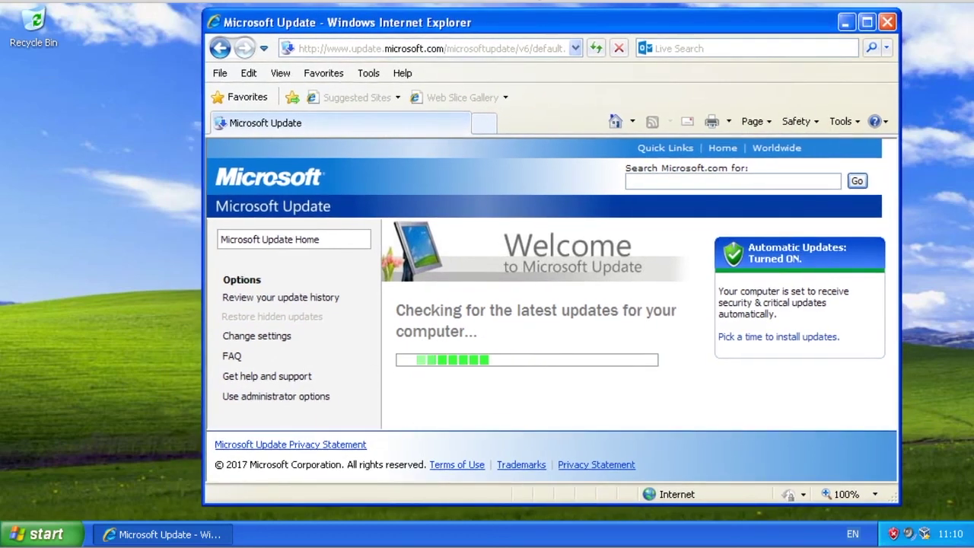
left_click(42, 534)
left_click(43, 534)
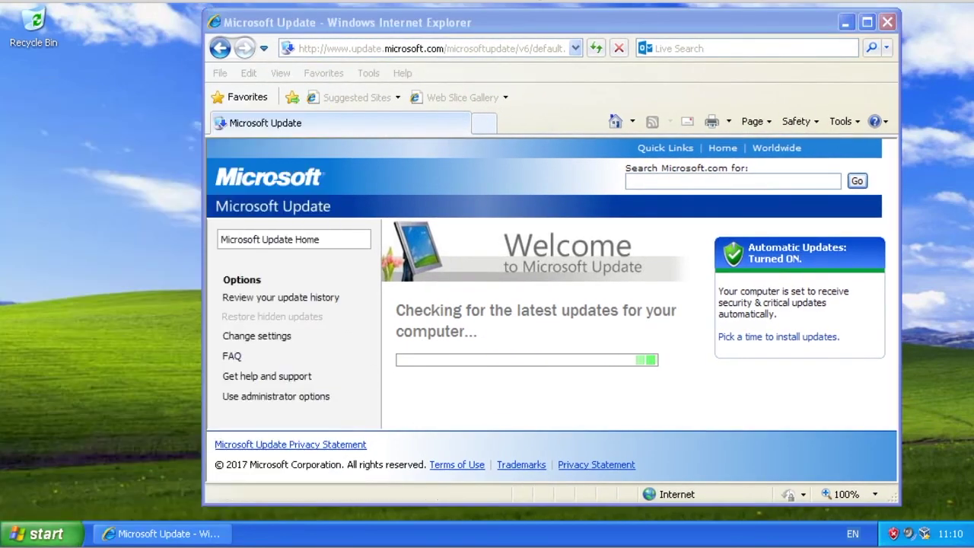
left_click(484, 123)
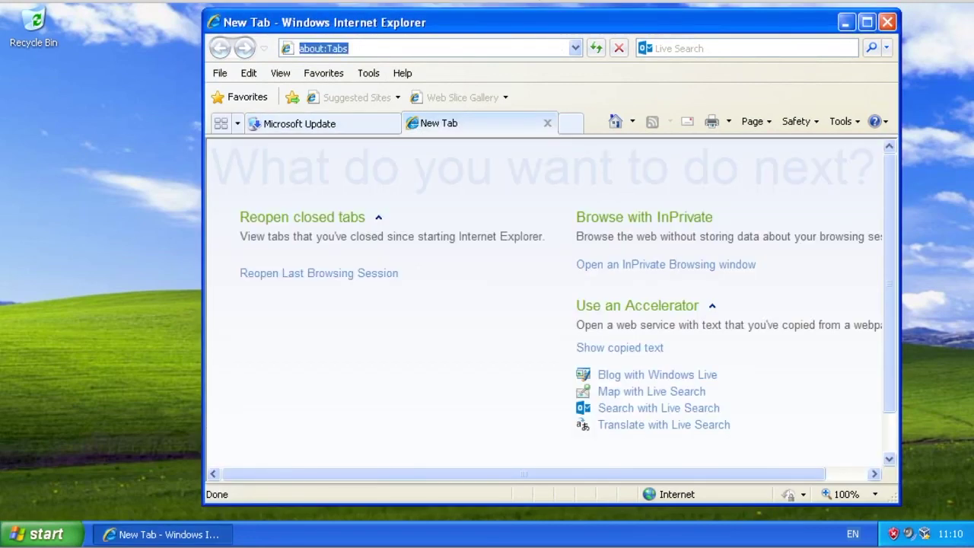
key("BackSpace")
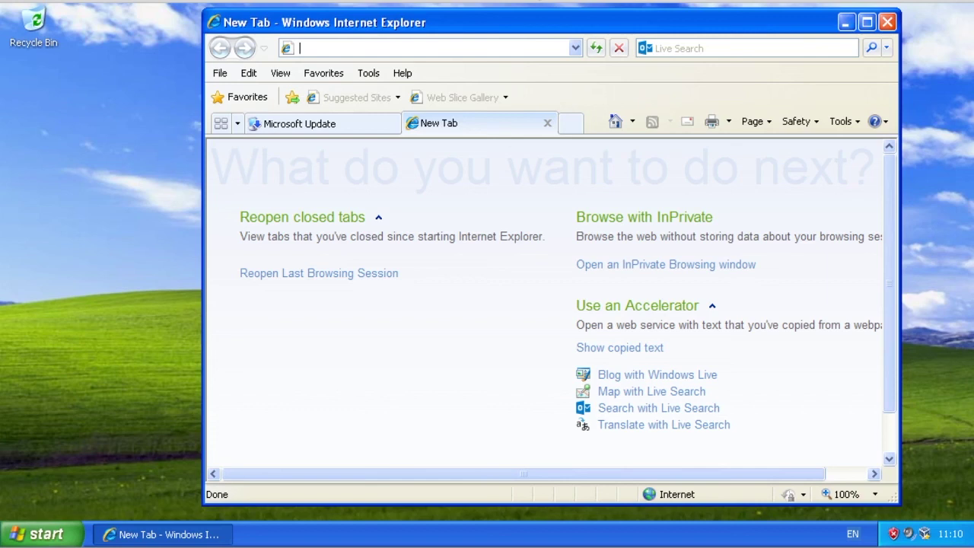
type("ww")
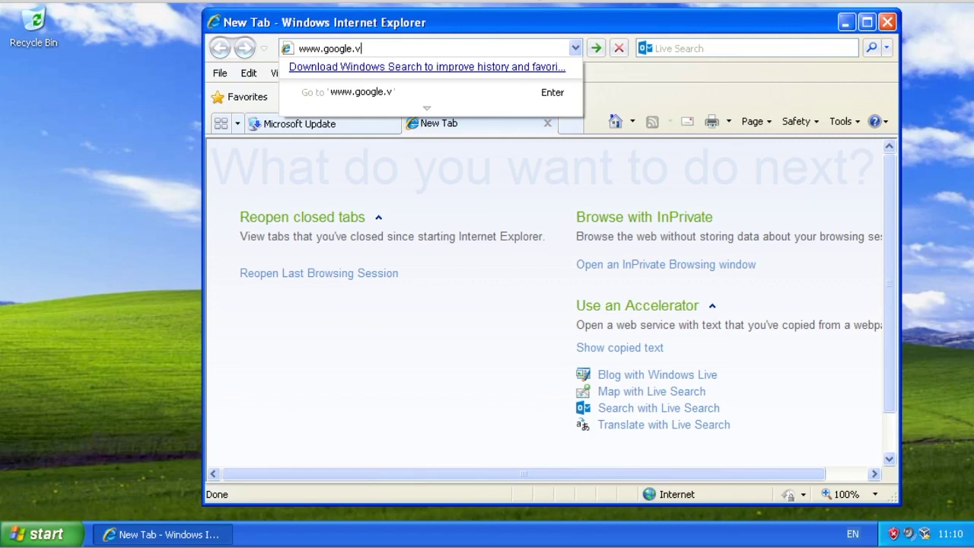
key("BackSpace")
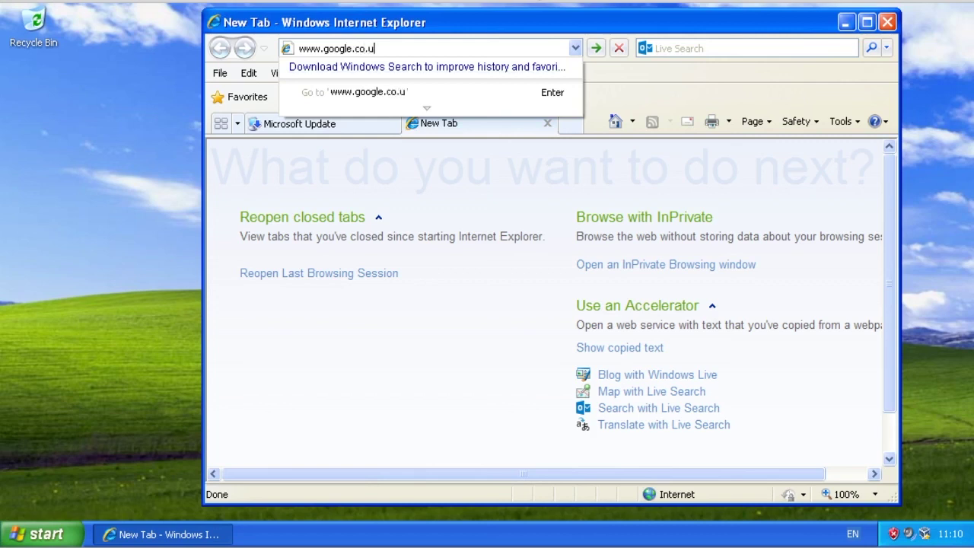
key("Return")
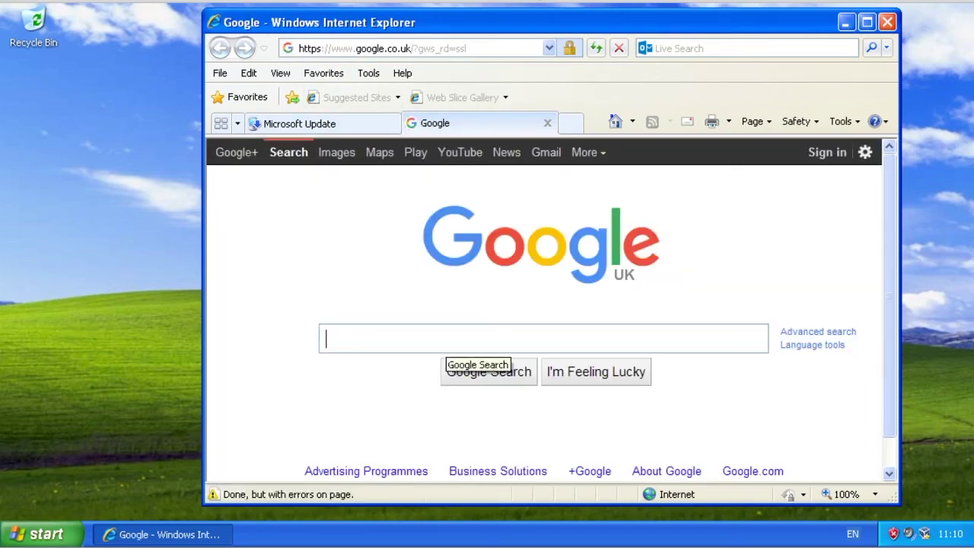
Search Google for "firefox" and open Mozilla's "Download Firefox — Free Web Browser" page.
type("firefox")
key("Return")
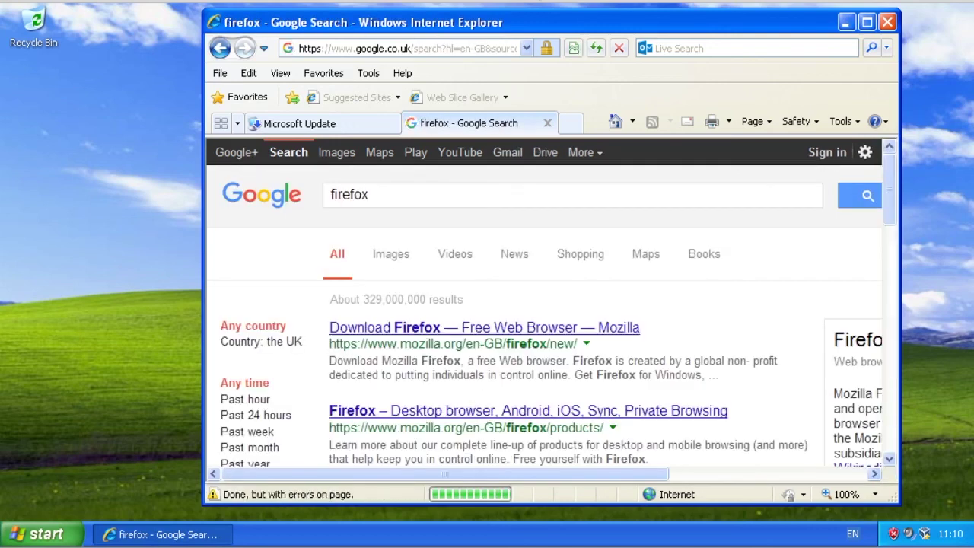
scroll(544, 305, "down", 2)
scroll(487, 266, "up", 1)
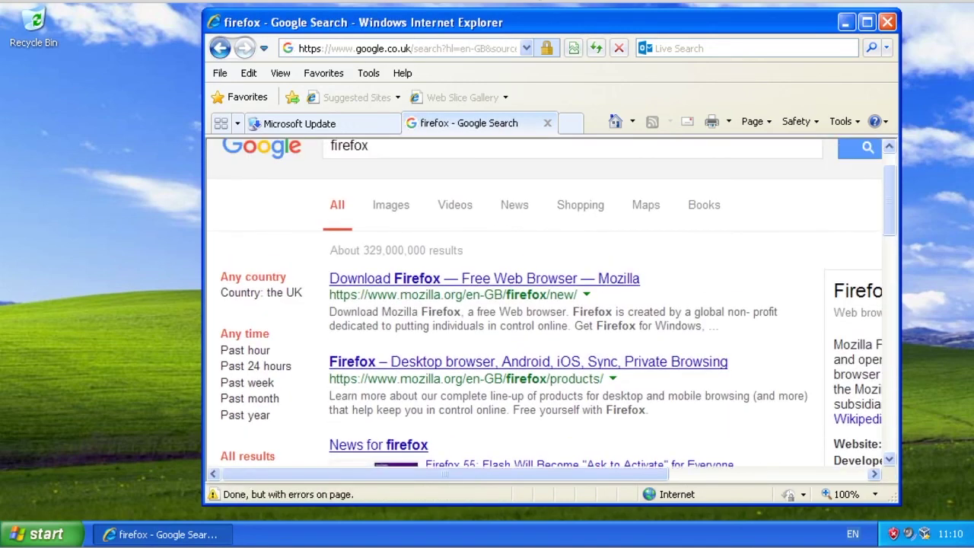
left_click(484, 278)
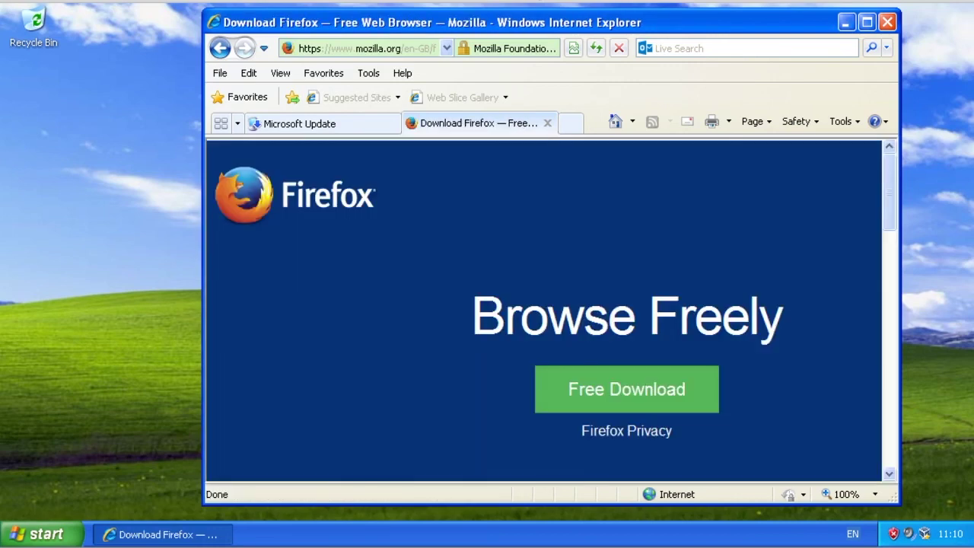
Start the free Firefox download and choose to run Firefox Setup 52.1.2esr.exe.
scroll(544, 310, "down", 3)
scroll(544, 311, "up", 3)
left_click(323, 123)
left_click(481, 124)
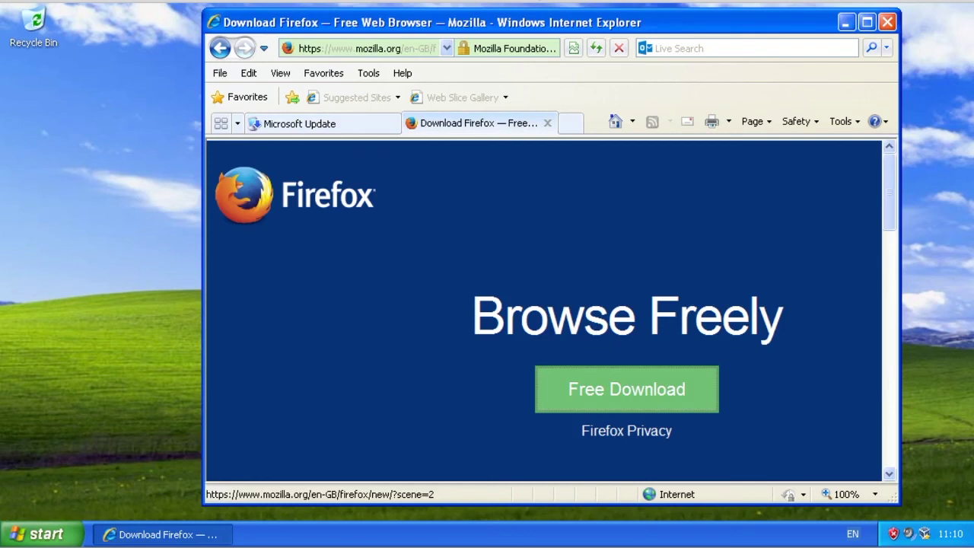
left_click(627, 389)
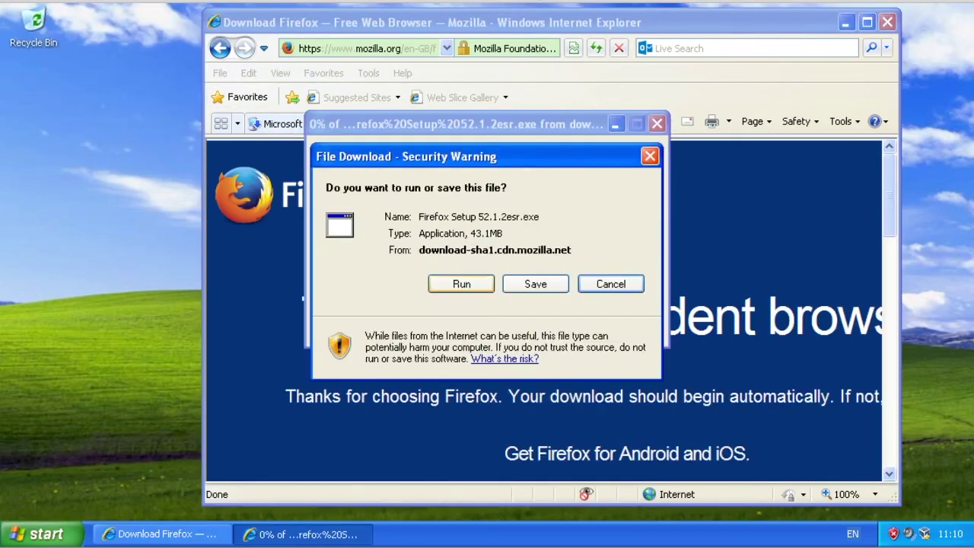
key("Return")
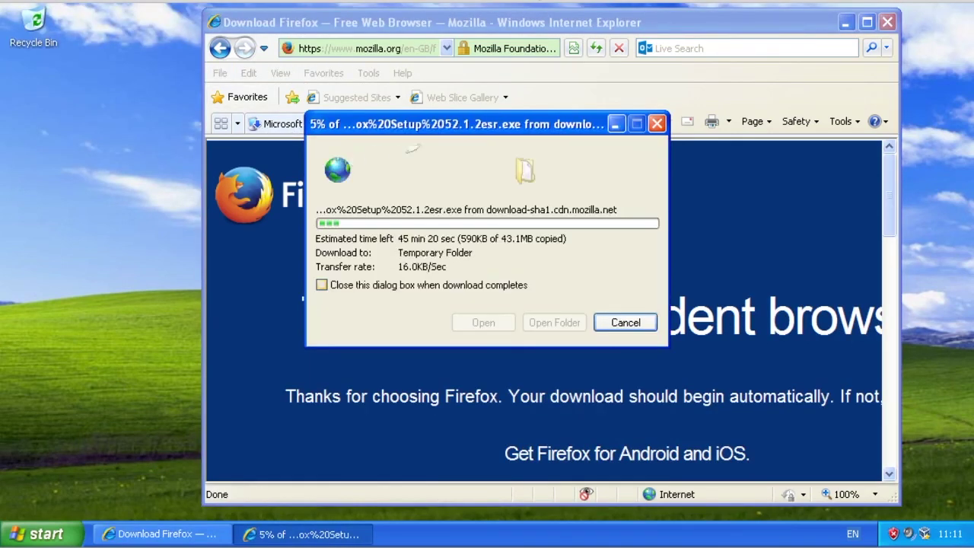
Minimise the browser window and move the Firefox download progress window onto the open desktop.
left_click_drag(457, 124, 323, 185)
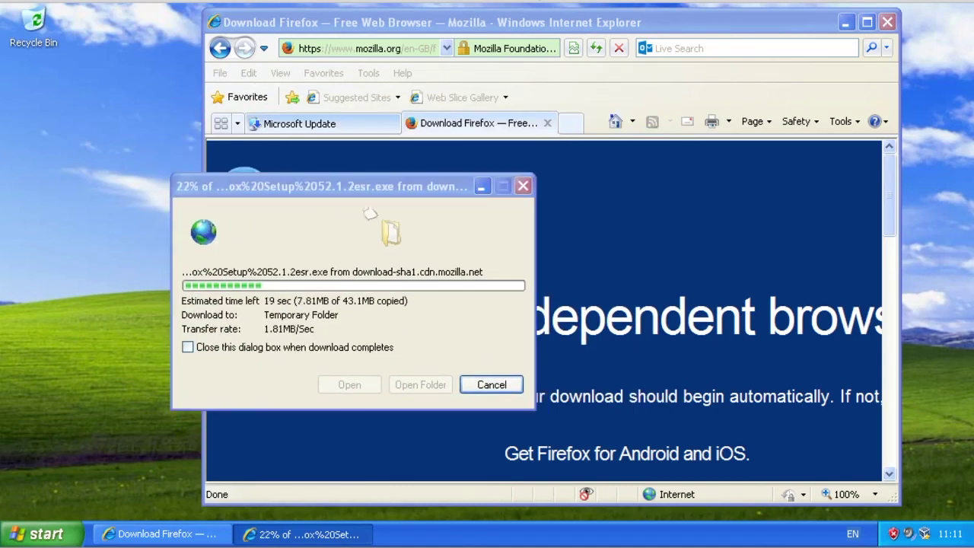
left_click_drag(353, 185, 308, 180)
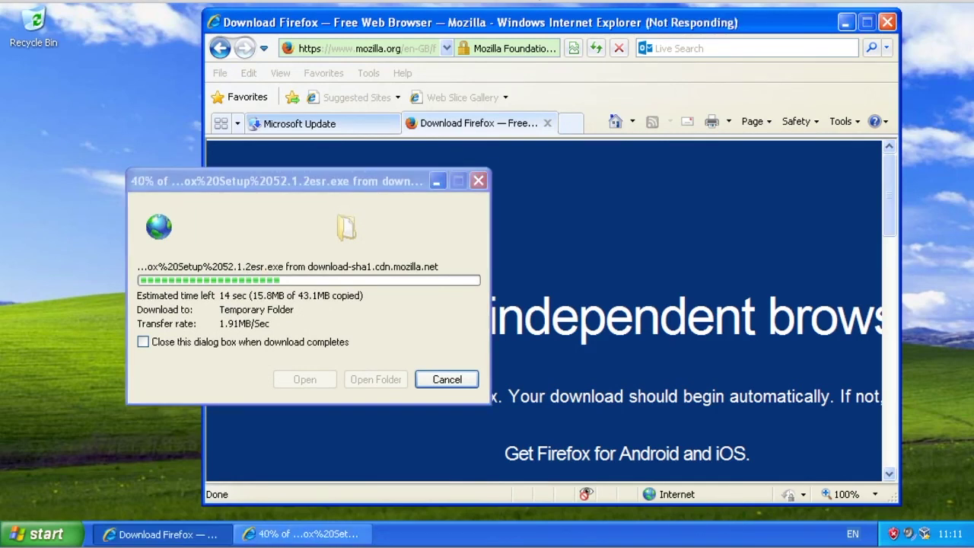
left_click(845, 22)
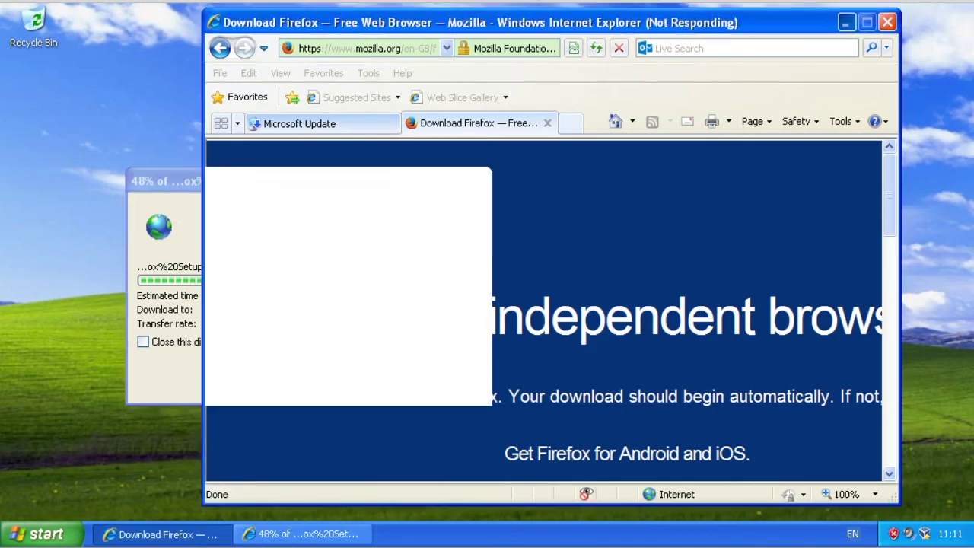
left_click_drag(140, 181, 411, 109)
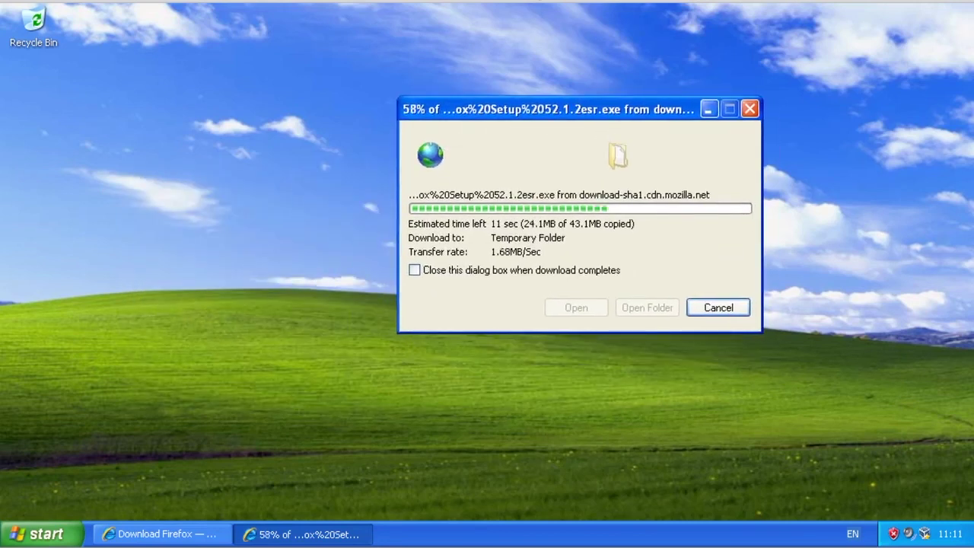
left_click(162, 534)
left_click(162, 534)
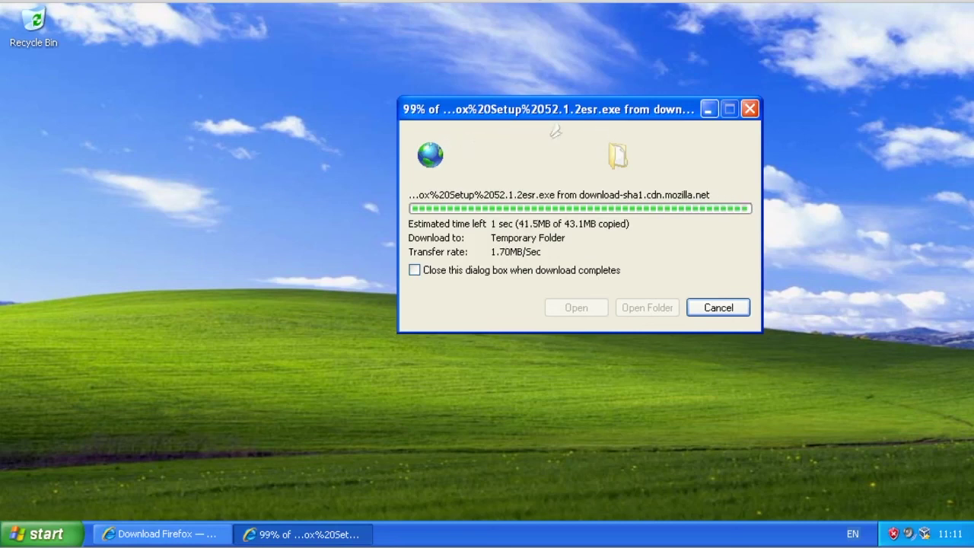
Launch the downloaded Firefox installer and start the installation with its default setup options.
left_click(614, 174)
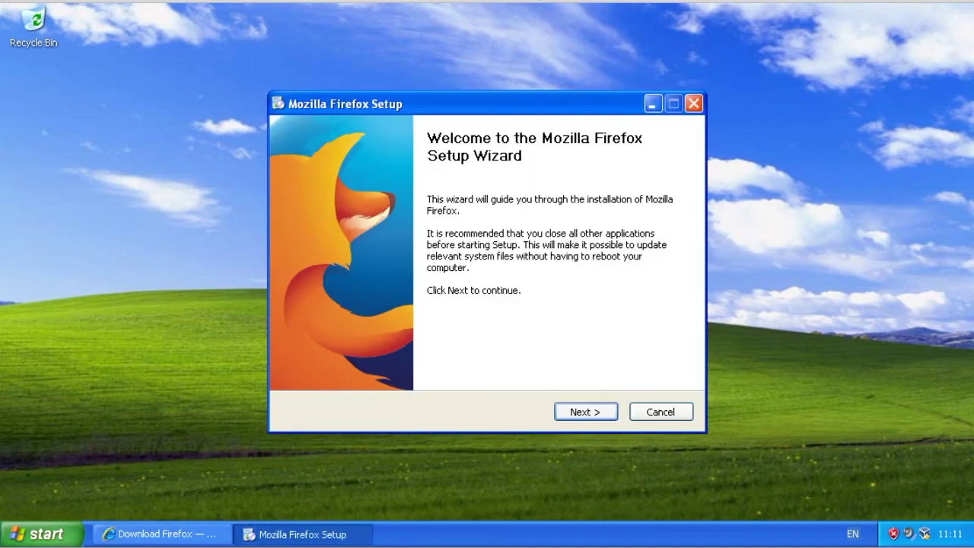
key("Return")
key("Return")
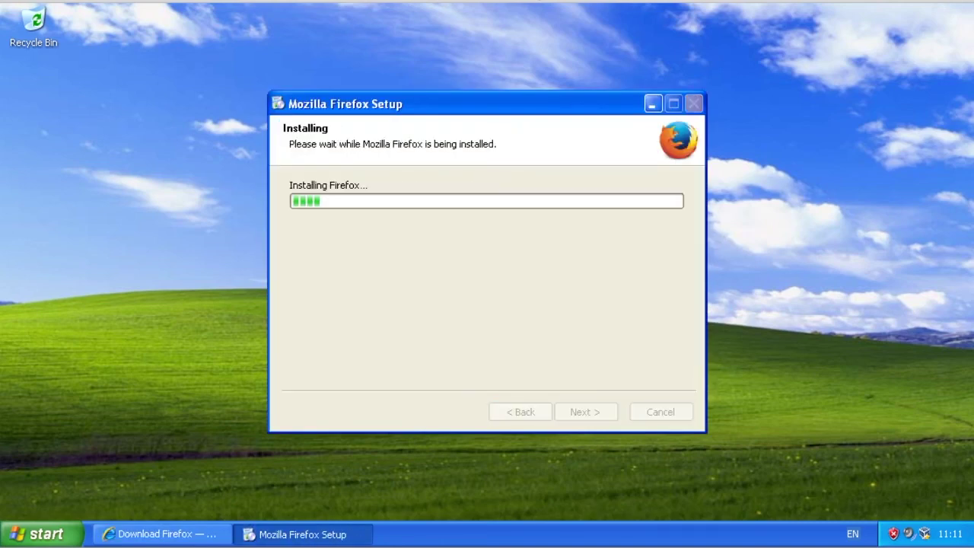
Return to the Microsoft Update results, review the high-priority updates and expand the details of KB2922229.
left_click(162, 534)
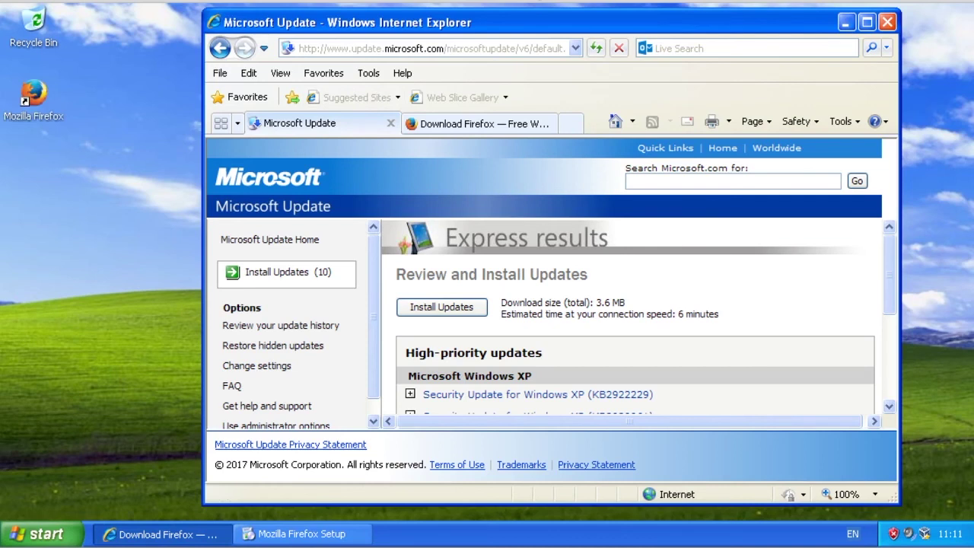
scroll(631, 319, "down", 5)
scroll(636, 316, "down", 1)
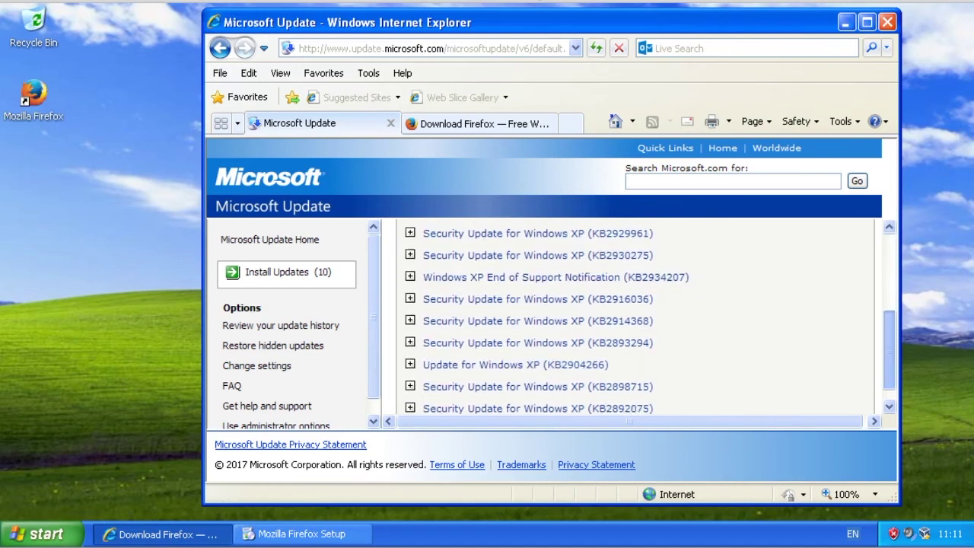
scroll(636, 316, "up", 3)
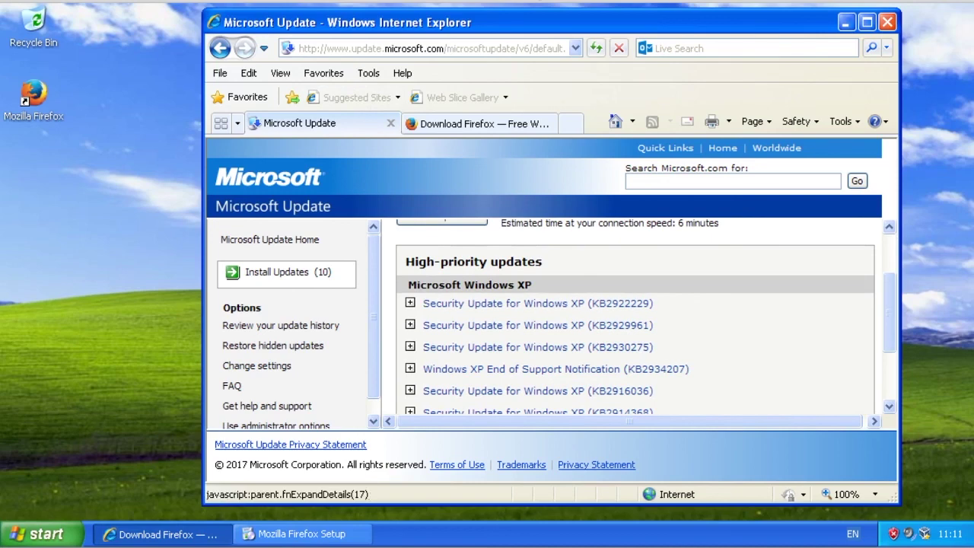
left_click(537, 303)
scroll(635, 316, "down", 3)
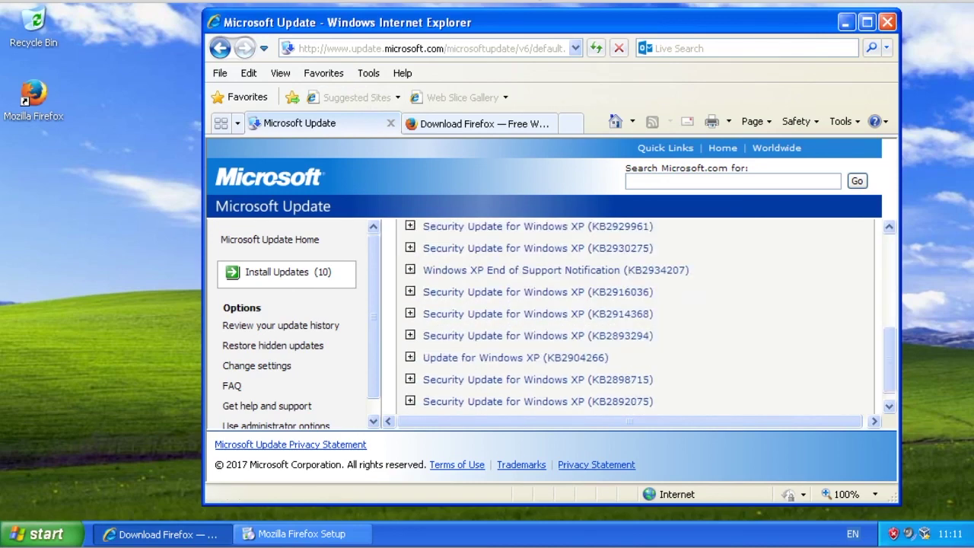
scroll(635, 316, "up", 3)
Maximise the browser window and start installing the high-priority Windows XP updates.
left_click(867, 23)
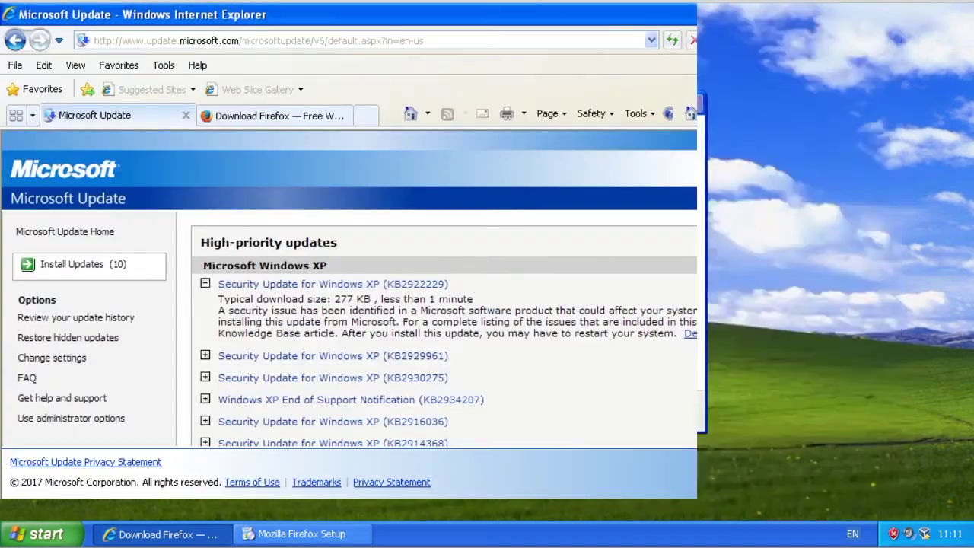
scroll(563, 320, "up", 3)
left_click(237, 299)
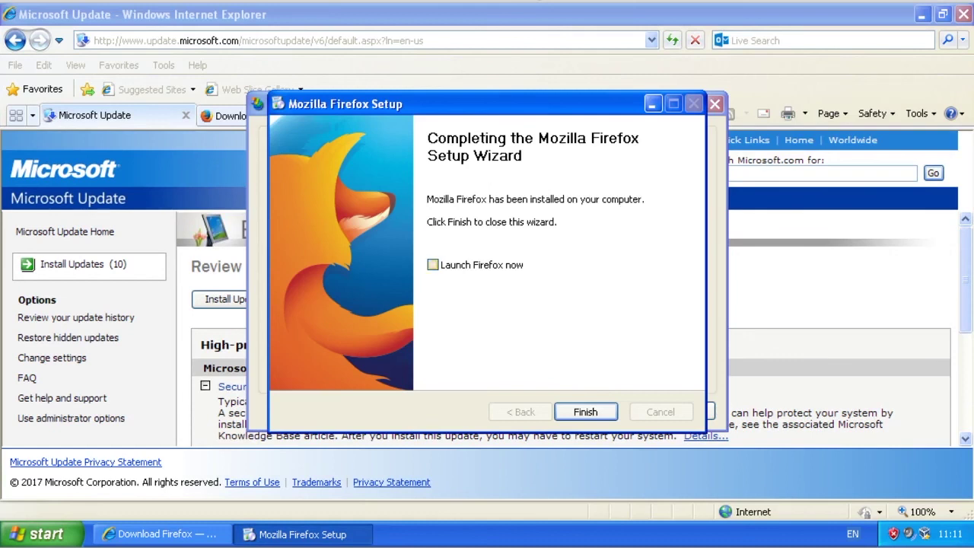
Finish the Mozilla Firefox setup wizard and get through the initial prompts to launch Firefox.
key("Return")
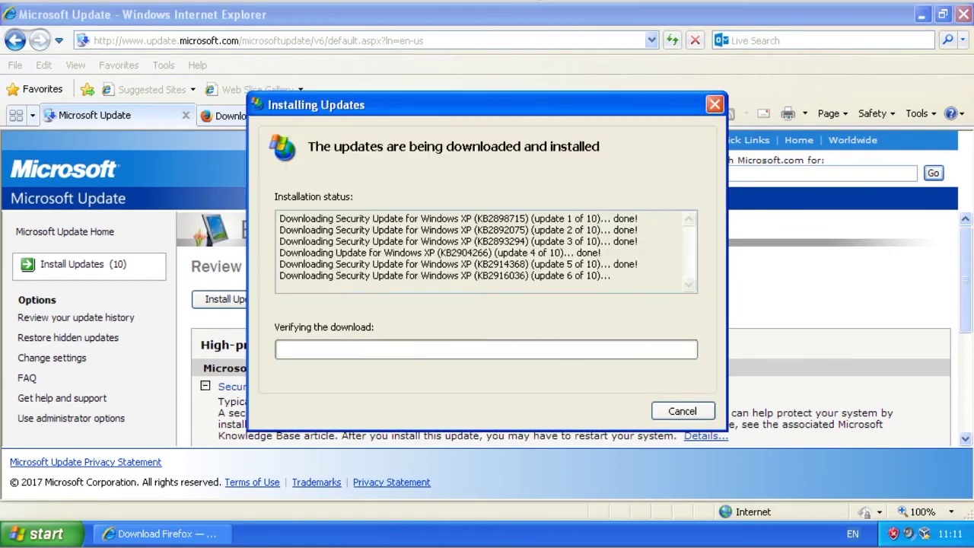
left_click(401, 234)
left_click(566, 397)
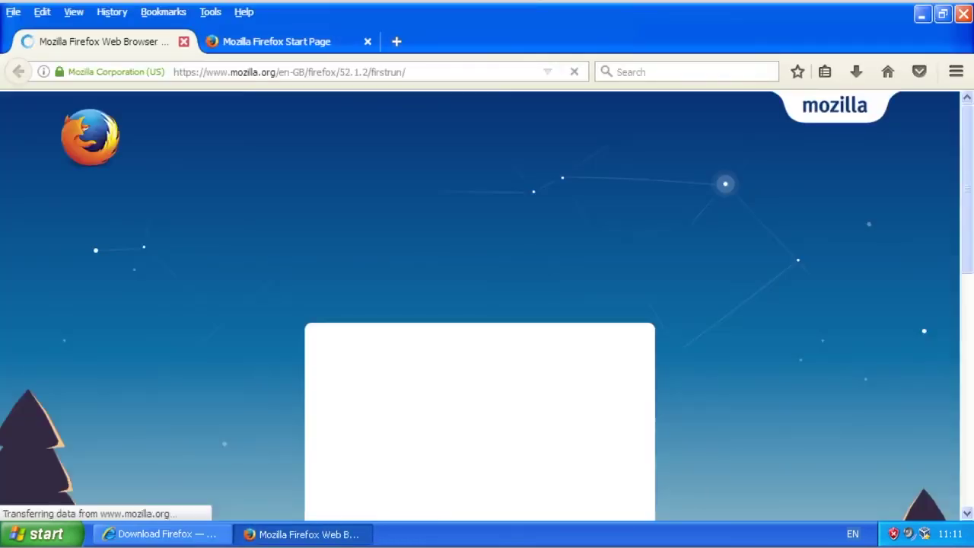
Close the Firefox first-run page and minimise Firefox to return to the update installation.
left_click(183, 42)
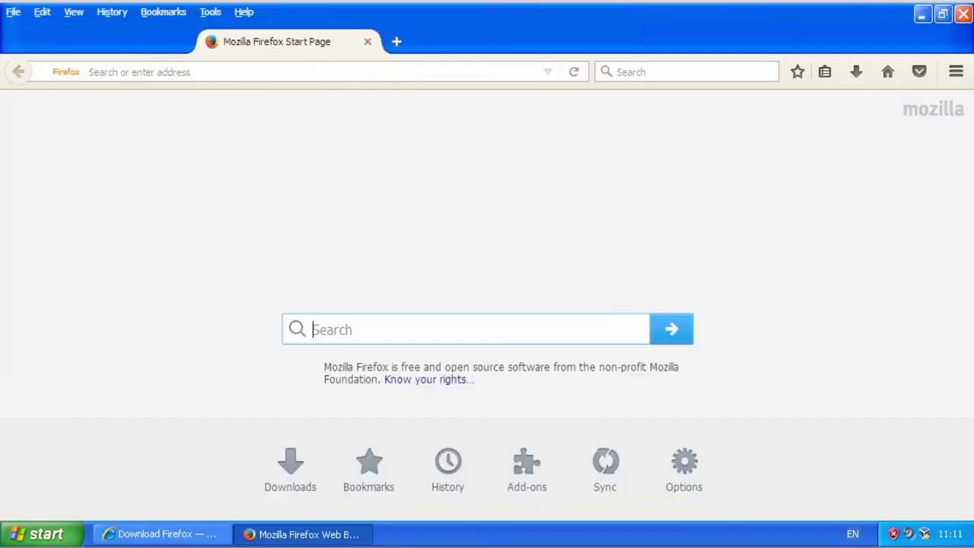
left_click(304, 534)
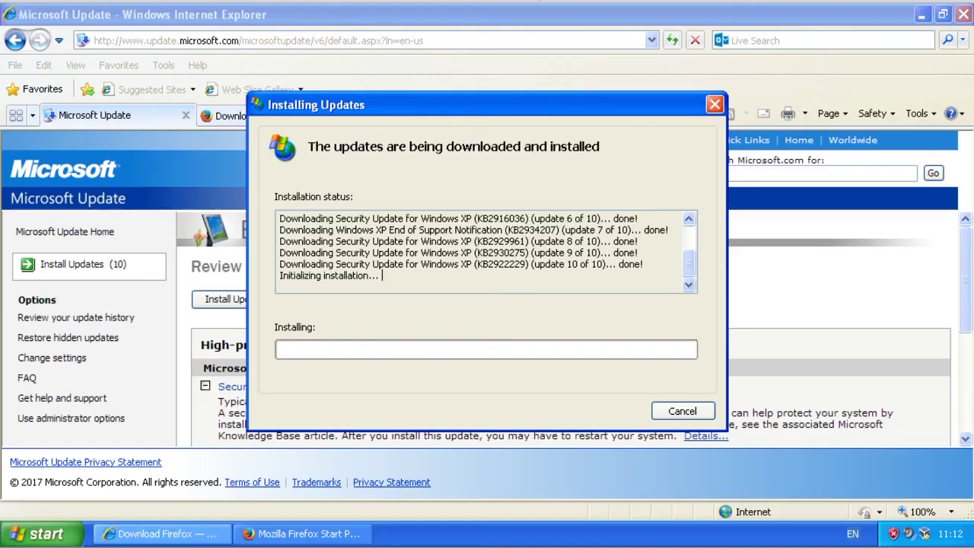
In Firefox, search for noscript and install the NoScript Security Suite add-on from its Mozilla add-ons page.
left_click(304, 533)
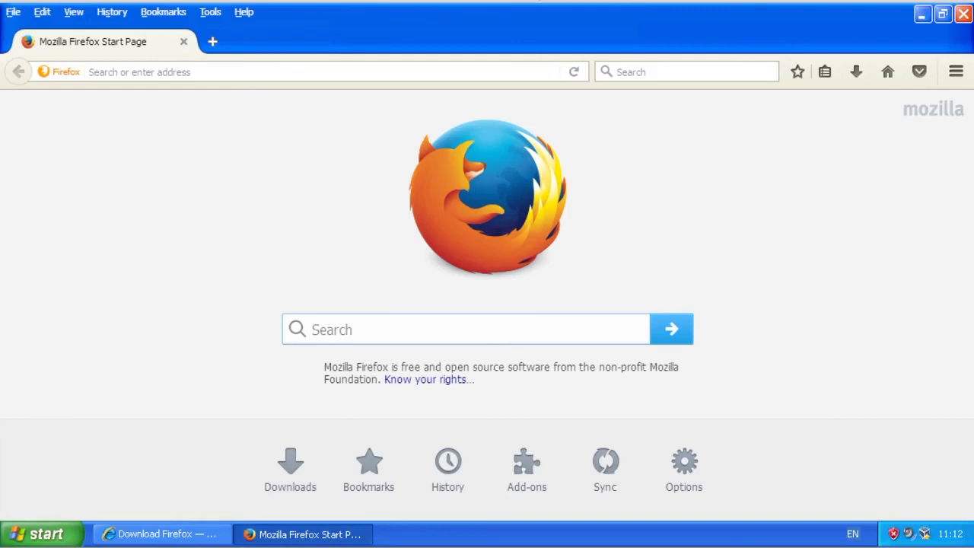
type("nos")
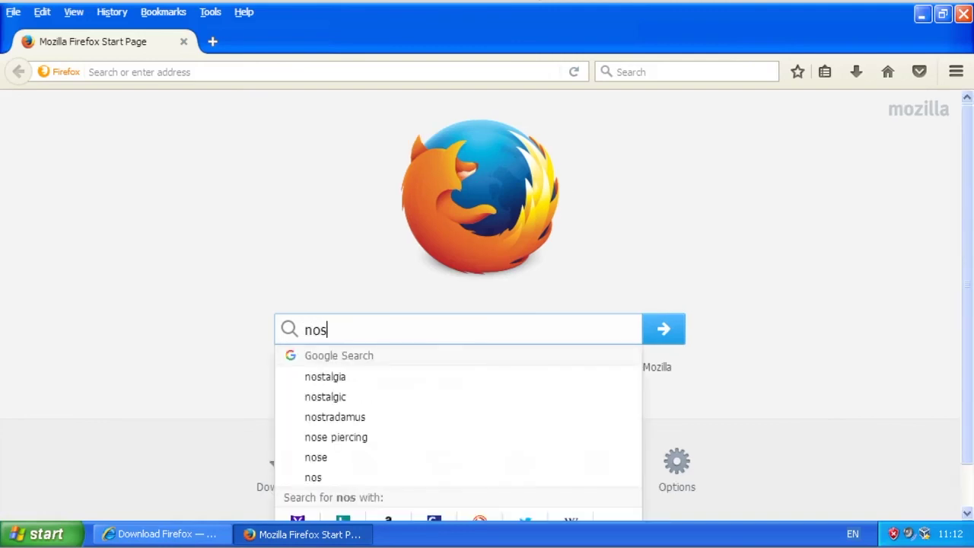
type("cript")
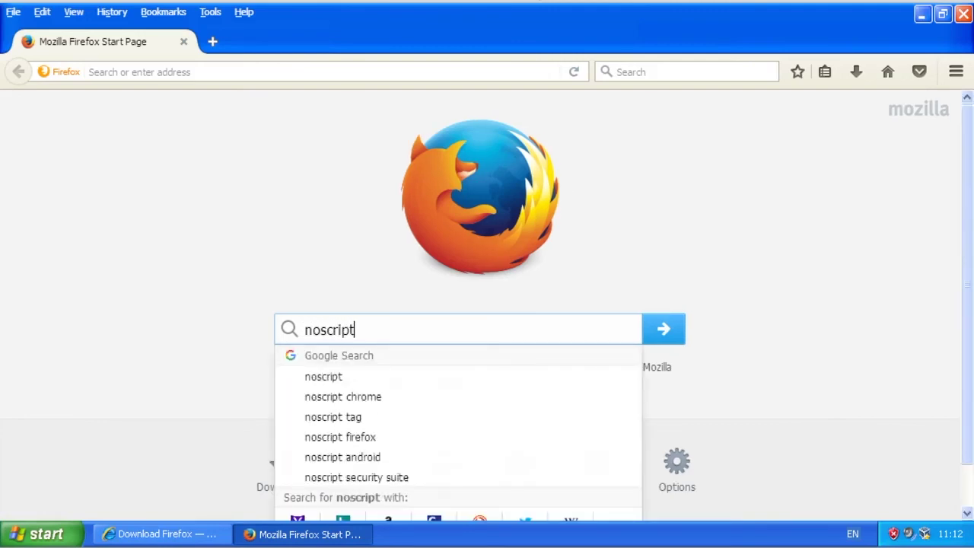
key("Return")
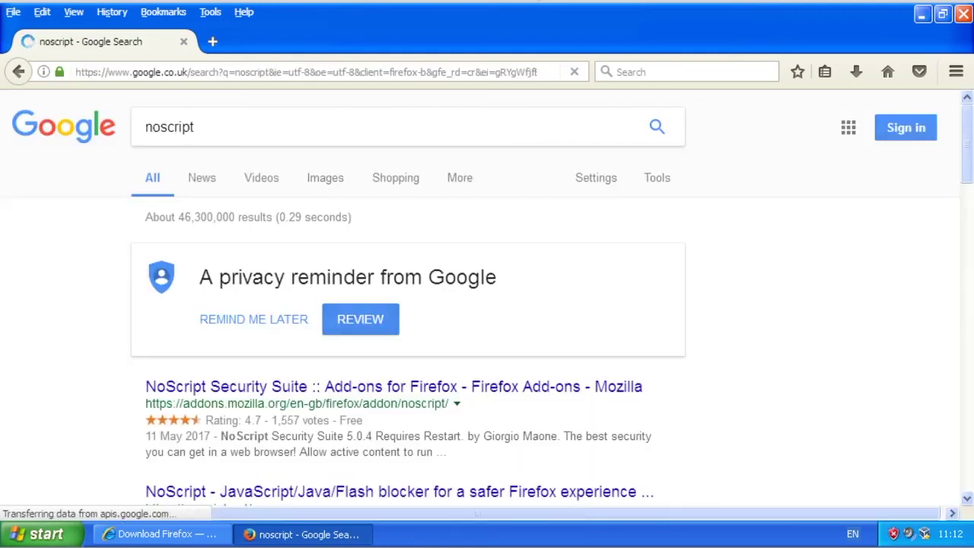
scroll(394, 228, "down", 5)
left_click(393, 187)
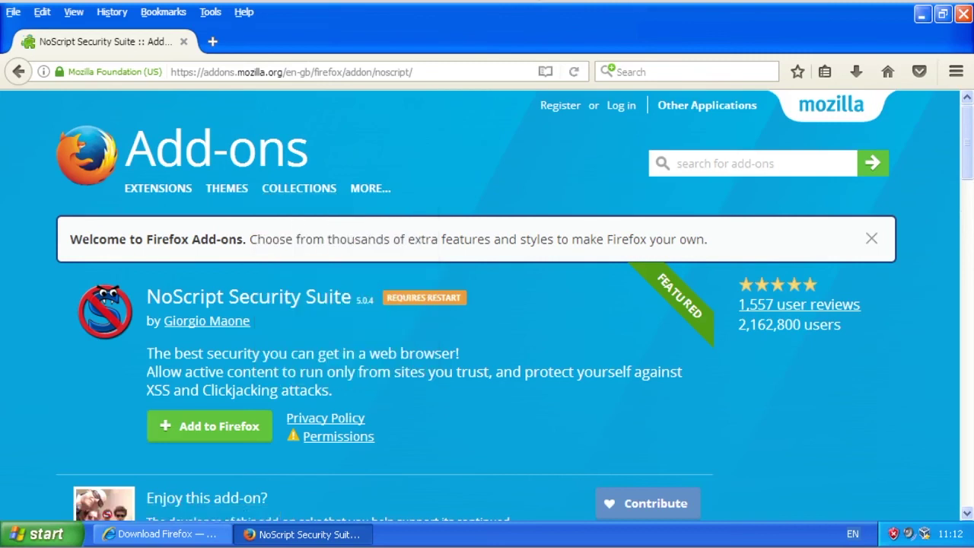
left_click(209, 426)
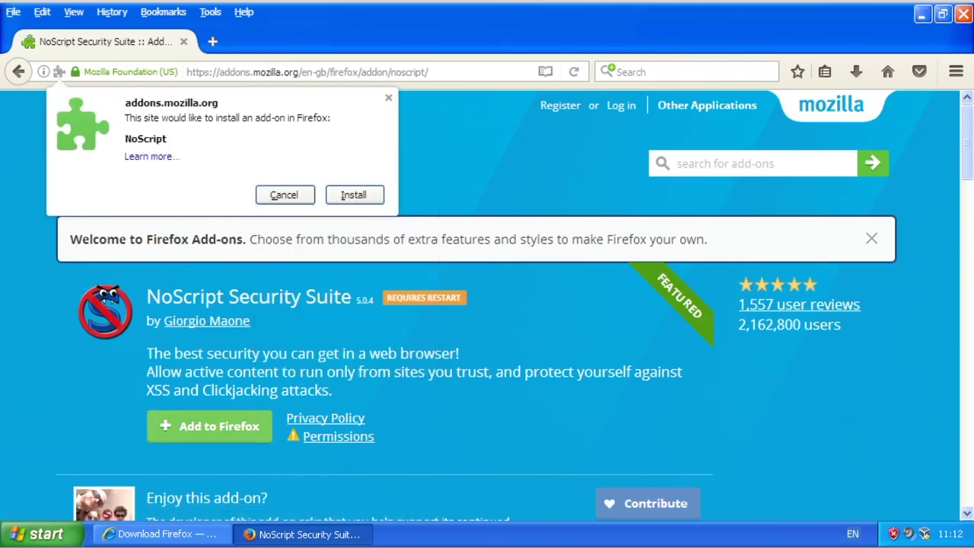
left_click(355, 195)
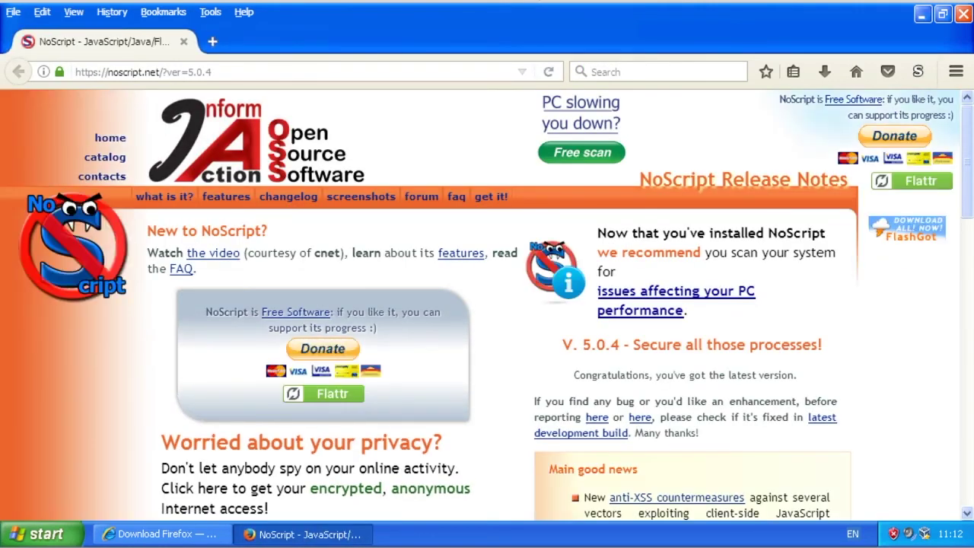
left_click(143, 72)
type("w")
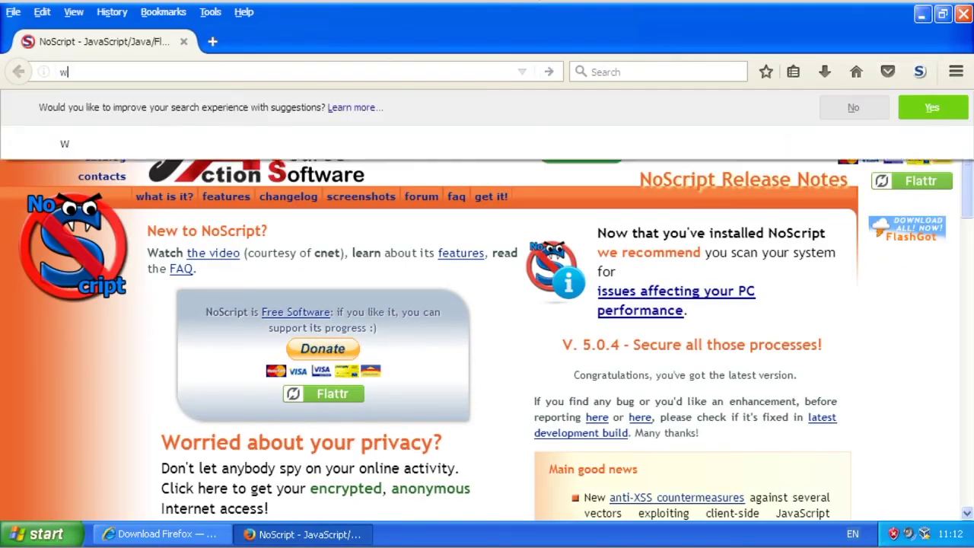
type("ww.g")
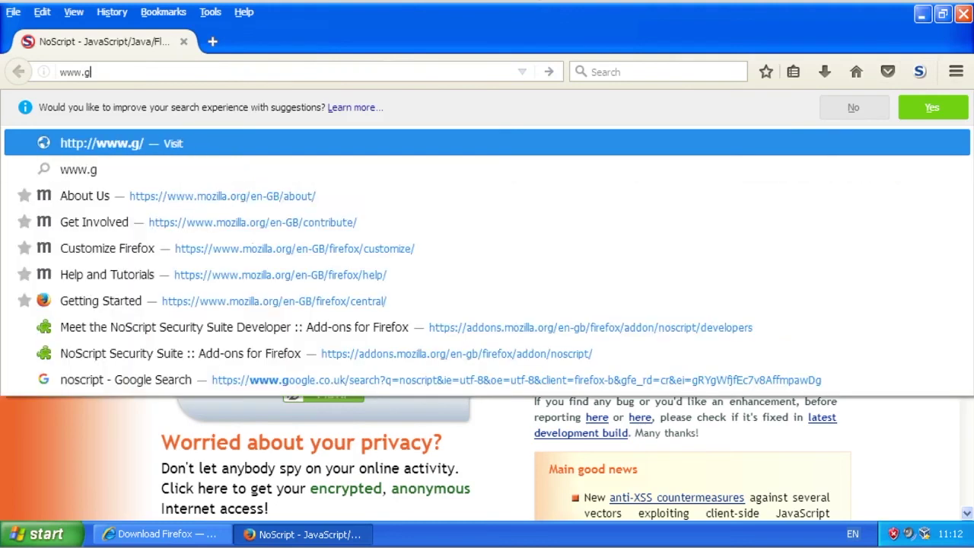
type("oogl")
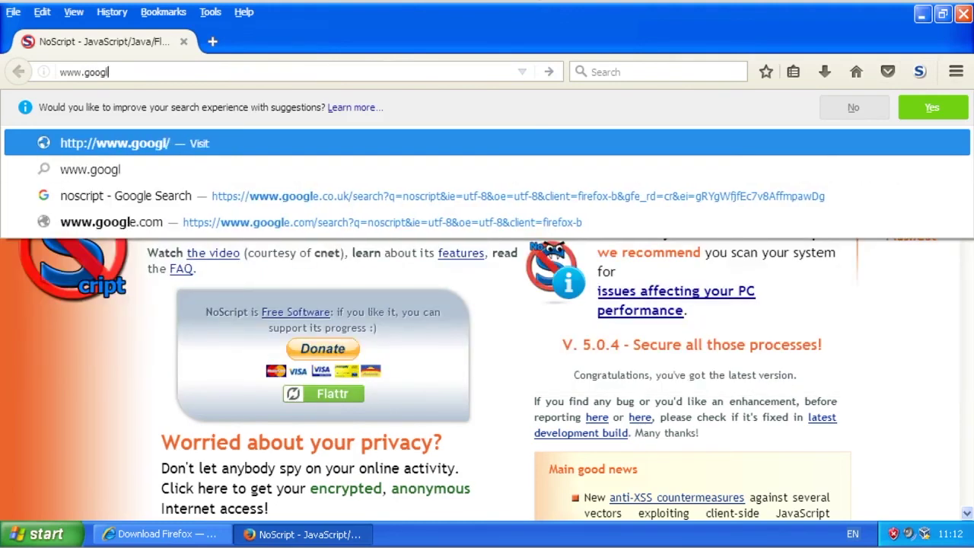
type("e.co.uk")
key("Return")
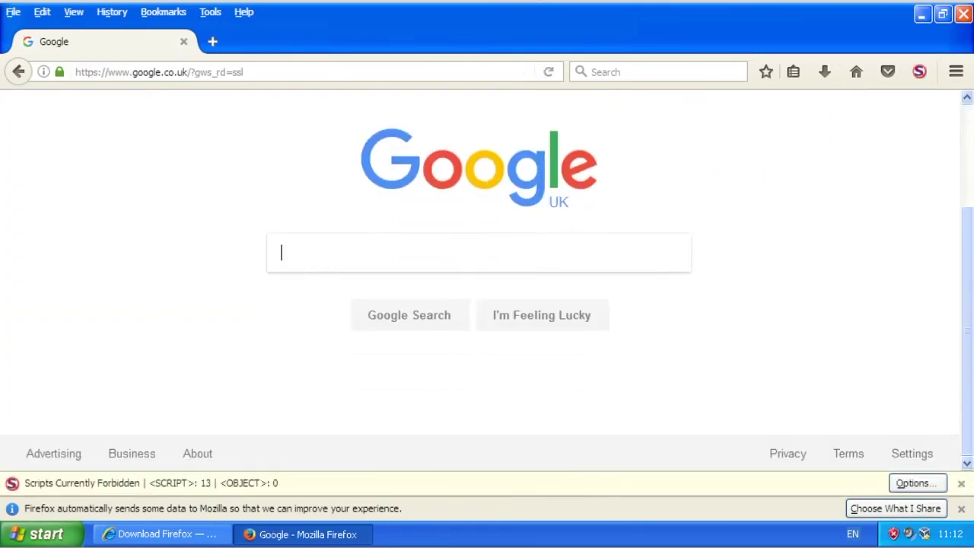
Search Google for "cookie cookie" and dismiss the Reader View tip.
type("cookoie cookie")
key("Return")
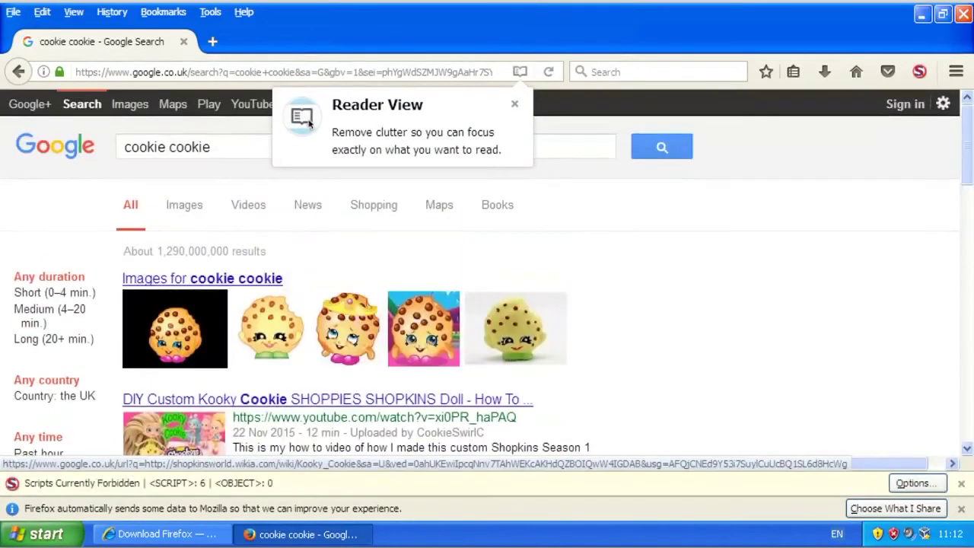
left_click(514, 104)
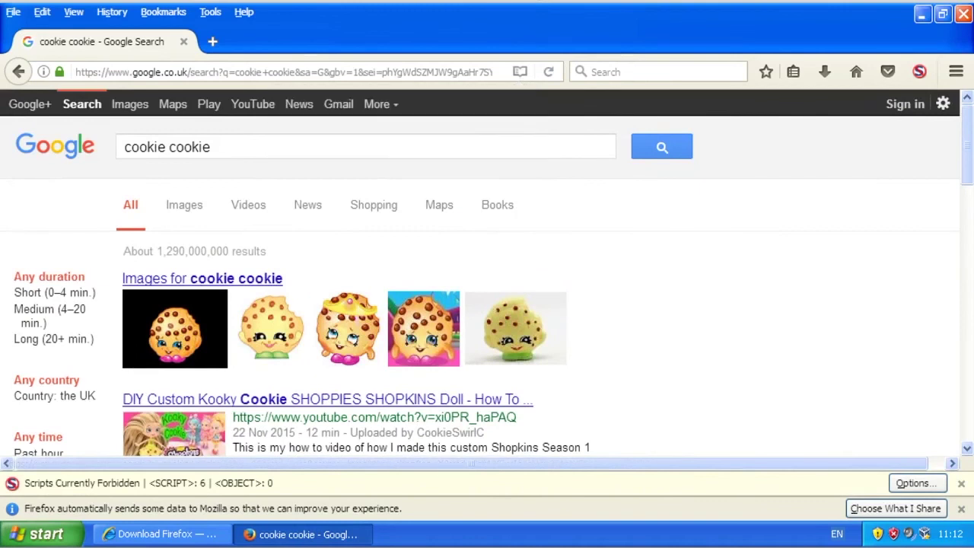
Change the Google search to "cookie clicker" and open the Cookie Clicker game page from the results.
key("shift+Left")
key("shift+Left")
key("shift+Left")
key("shift+Left")
key("shift+Left")
type("licker")
key("Return")
left_click(204, 278)
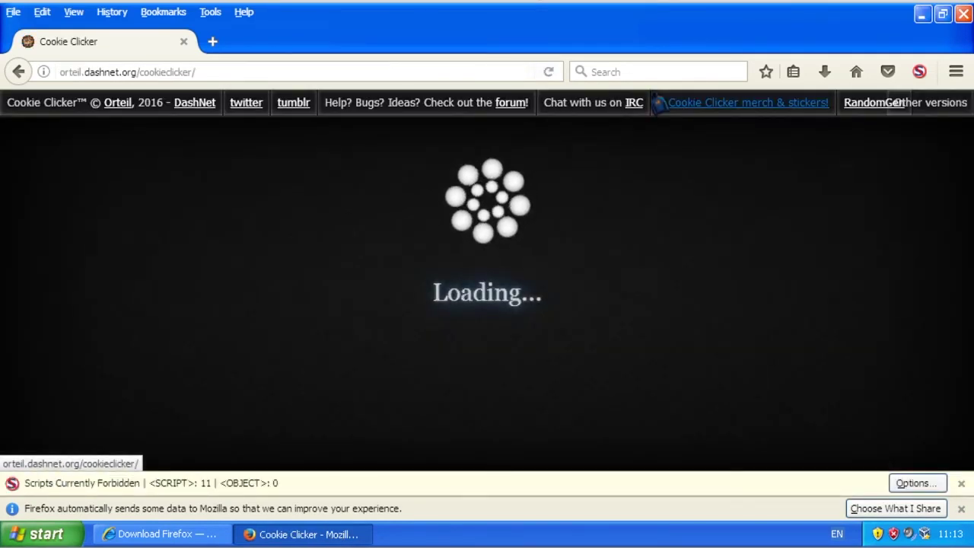
Dismiss the notification bars on the Cookie Clicker page, check how the page loads with scripts blocked, and close Firefox.
left_click(961, 483)
left_click(961, 508)
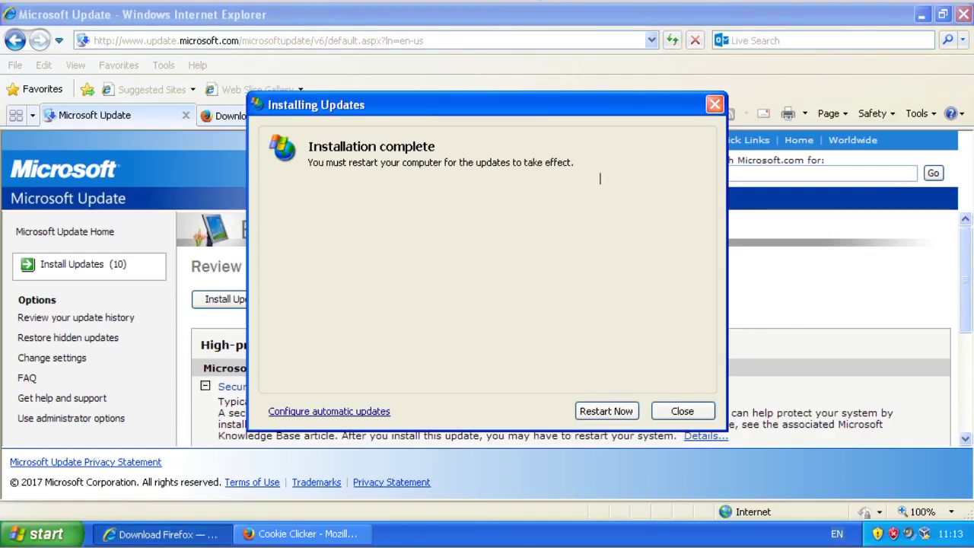
left_click(303, 534)
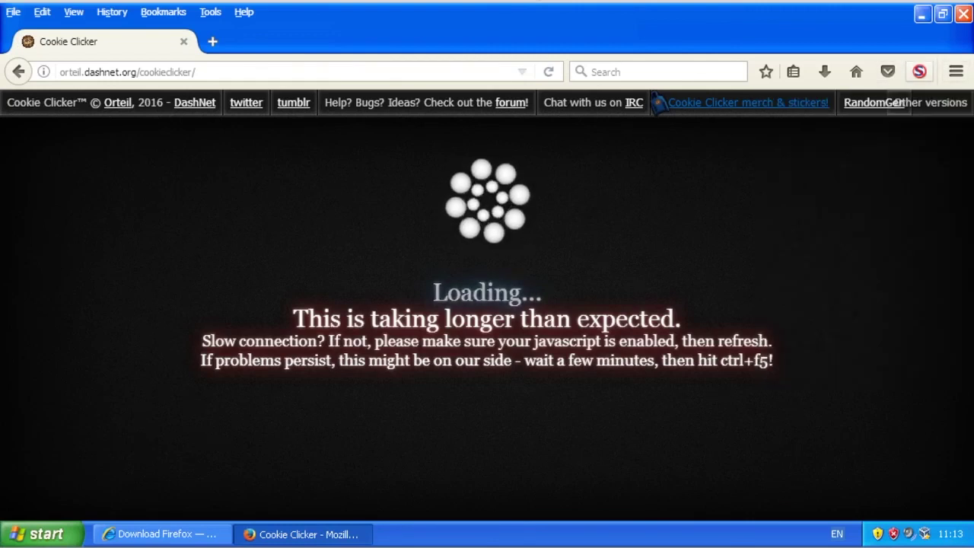
mouse_move(920, 72)
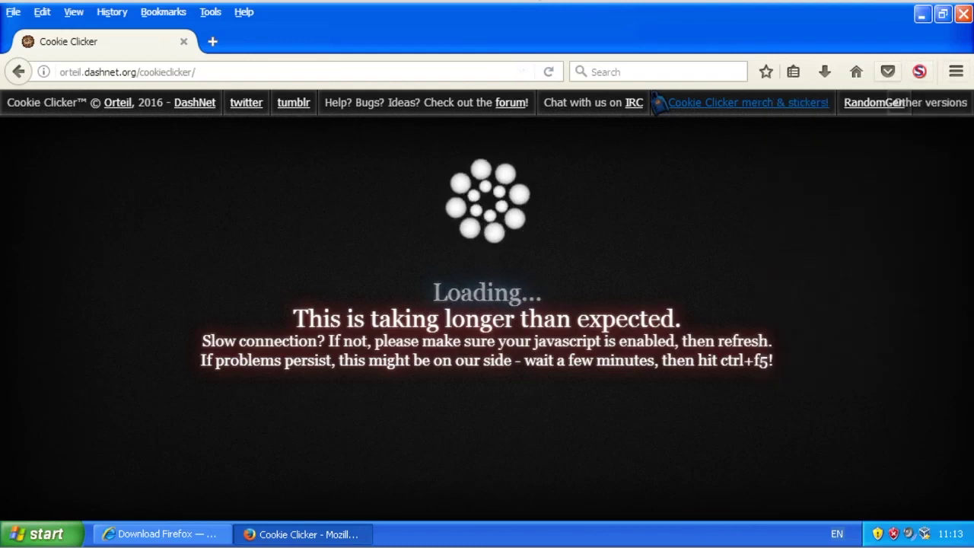
left_click(822, 115)
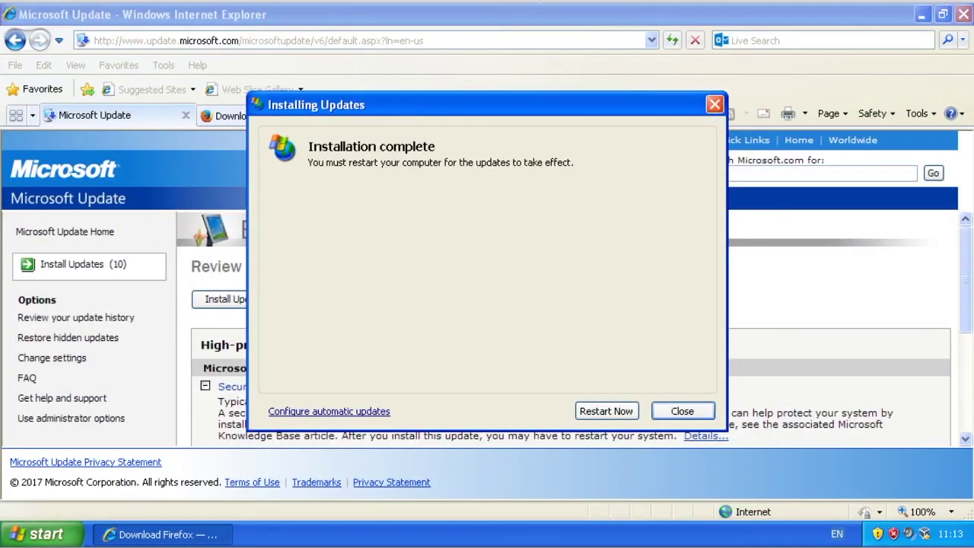
Close the Installing Updates dialog and review the list of successful Windows XP updates on the Microsoft Update results page.
left_click(682, 411)
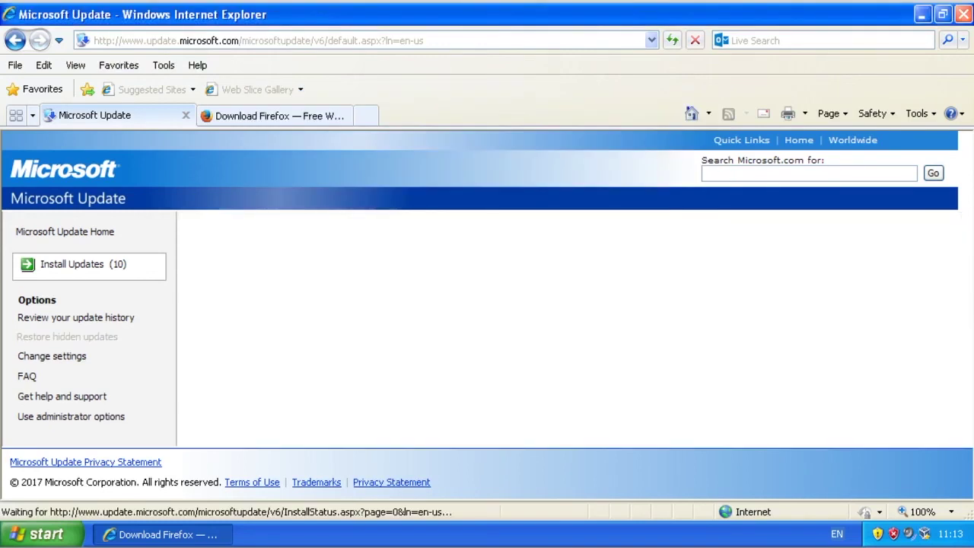
left_click(963, 15)
left_click(615, 205)
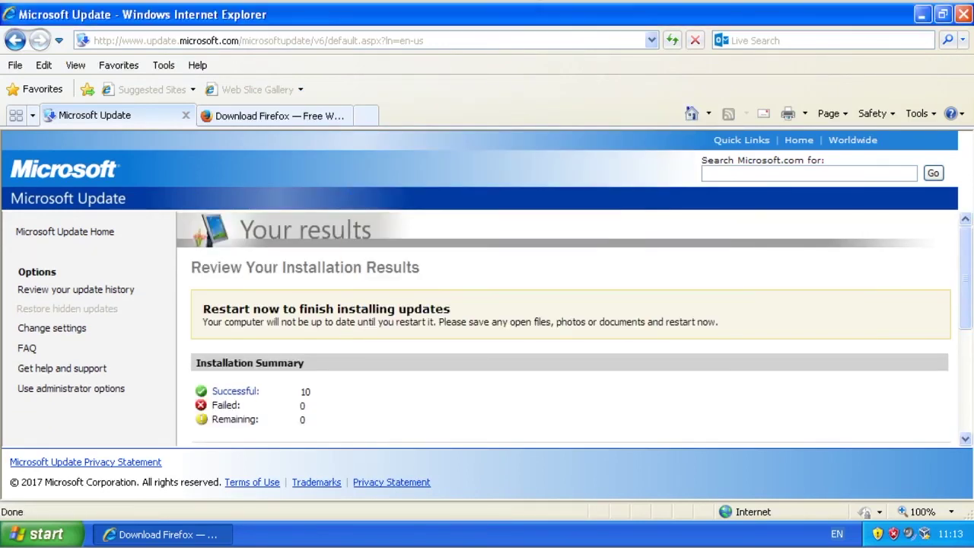
scroll(799, 142, "down", 3)
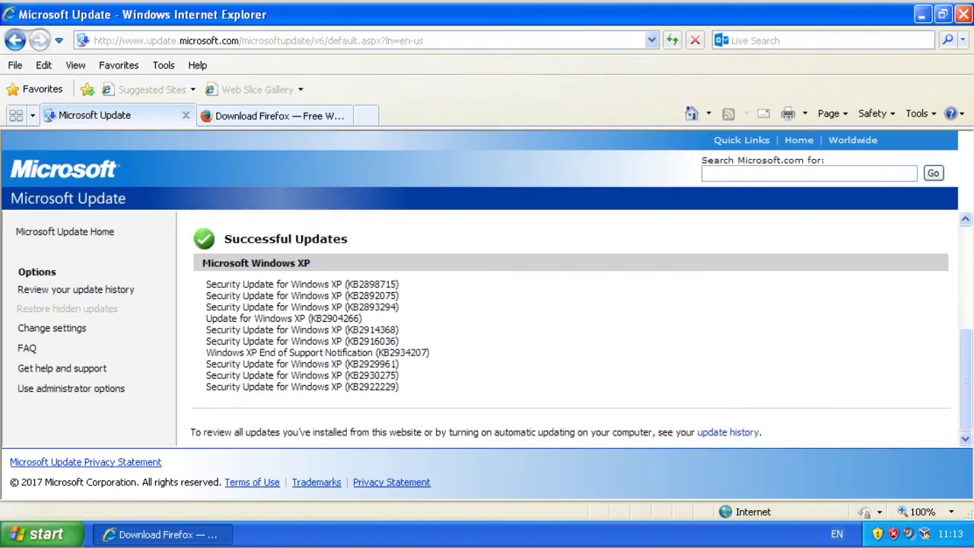
mouse_move(416, 392)
left_mouse_down()
mouse_move(243, 284)
mouse_move(420, 378)
mouse_move(423, 394)
left_mouse_up()
left_click(231, 266)
left_click(487, 346)
Close Internet Explorer with all its tabs and launch Mozilla Firefox from the desktop.
left_click(964, 14)
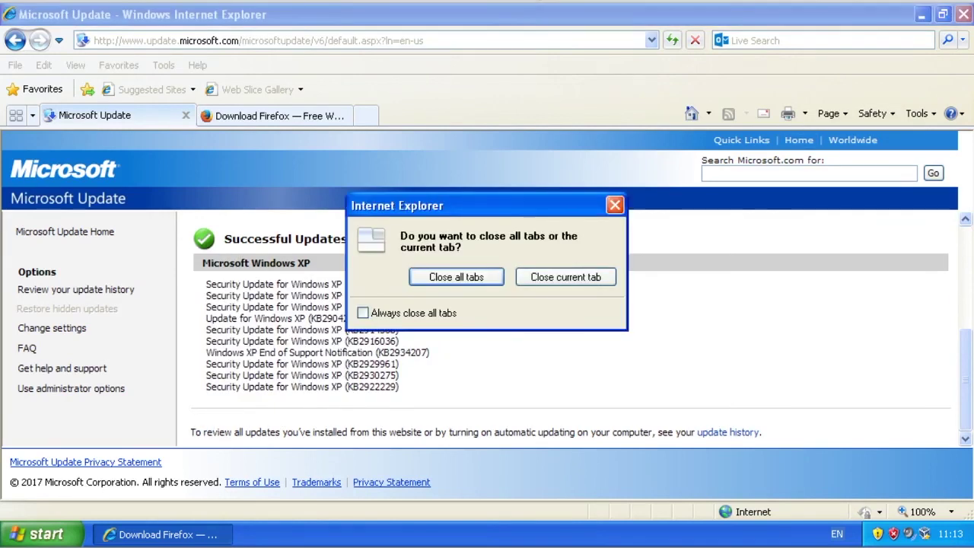
left_click(457, 277)
double_click(34, 94)
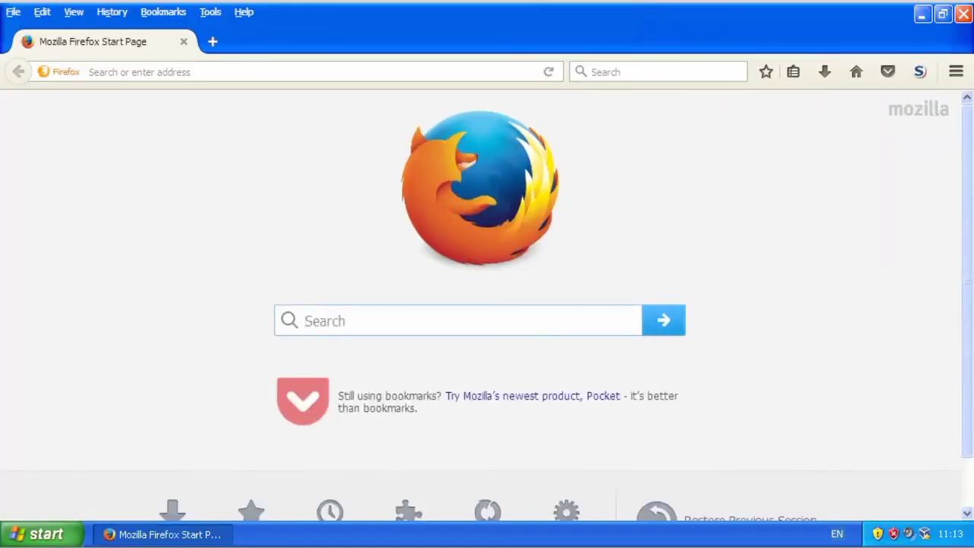
Search the web for avast and open the official Avast website from the results.
type("avast")
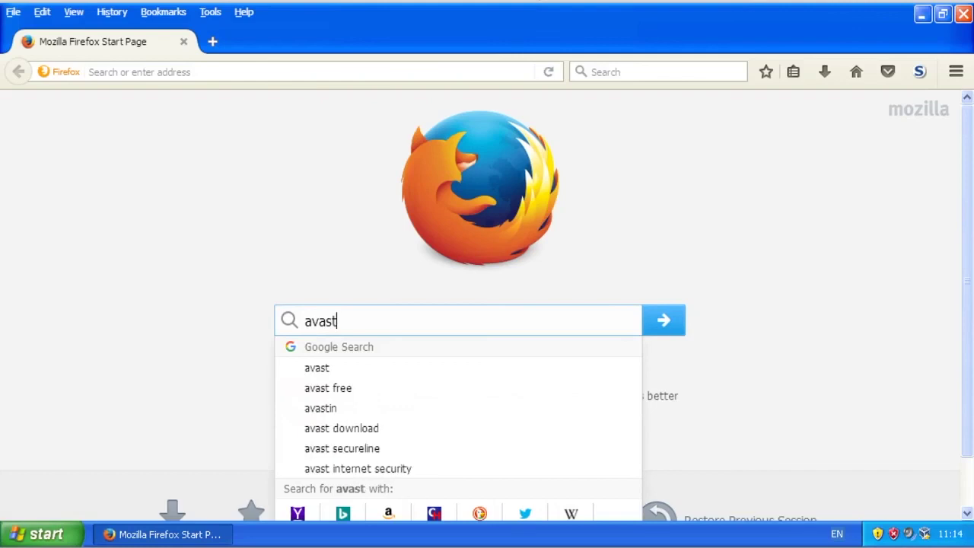
key("Return")
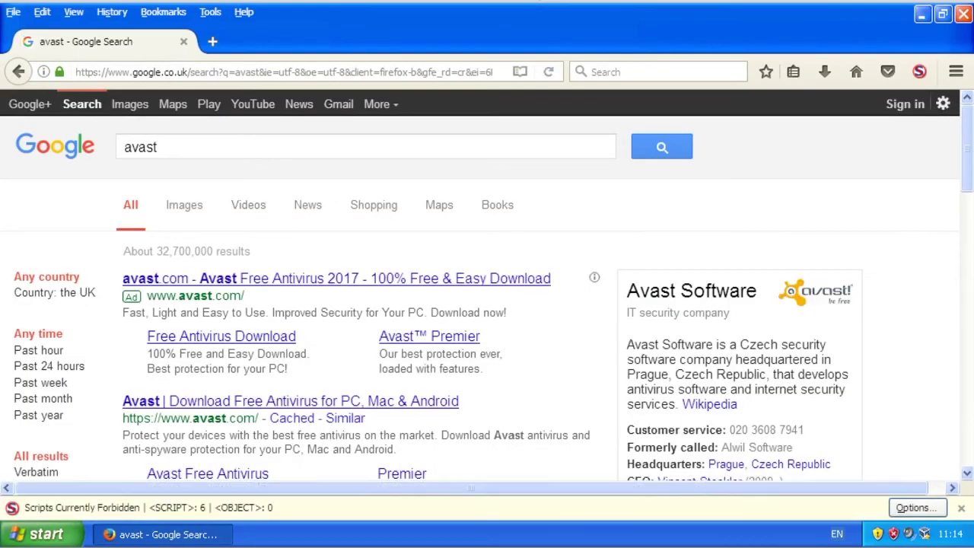
left_click(291, 401)
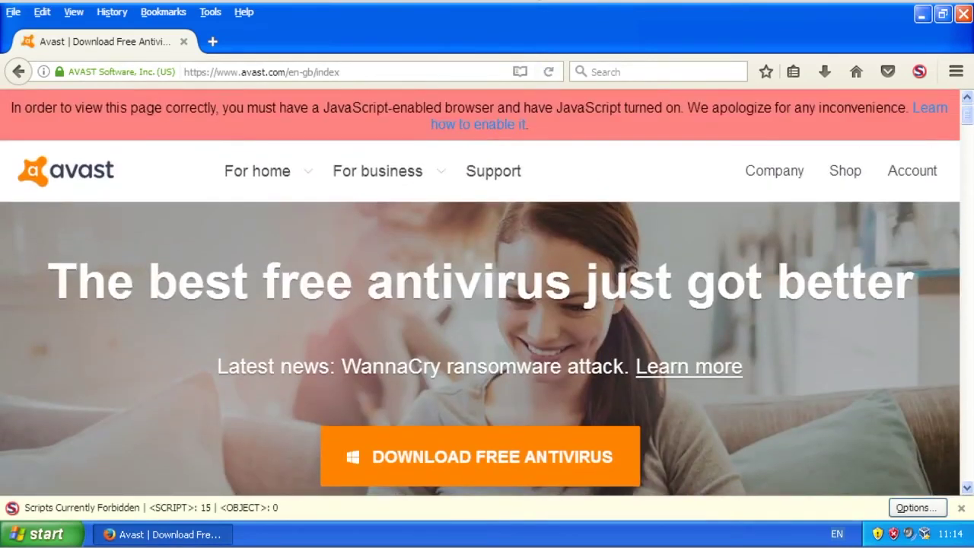
Download the Avast Free Antivirus online installer from the Avast site and save the file.
scroll(479, 292, "down", 4)
left_click(479, 158)
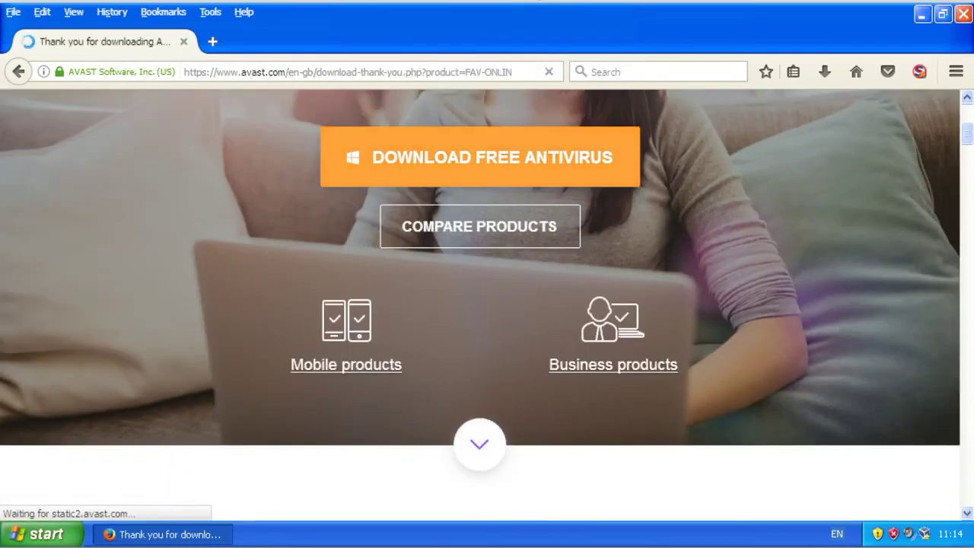
scroll(487, 304, "down", 4)
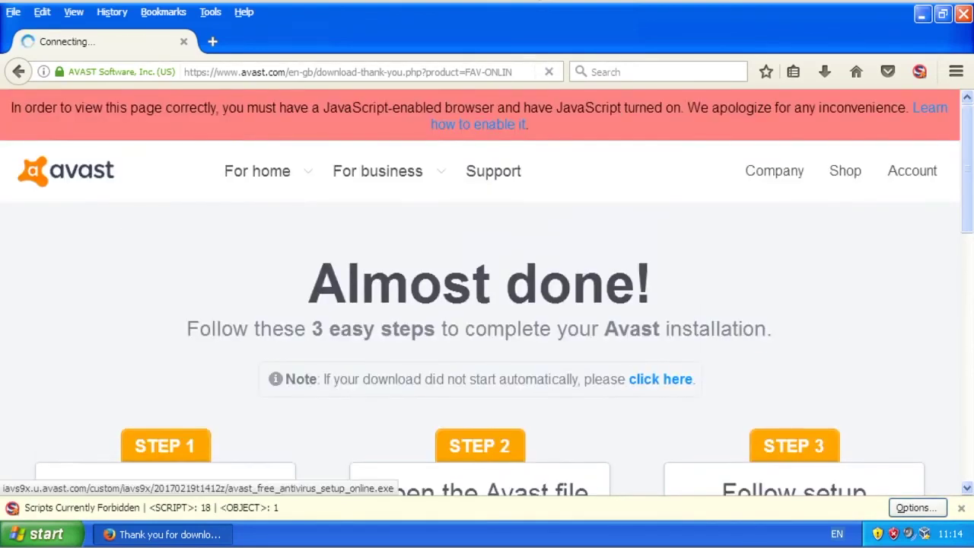
left_click(546, 315)
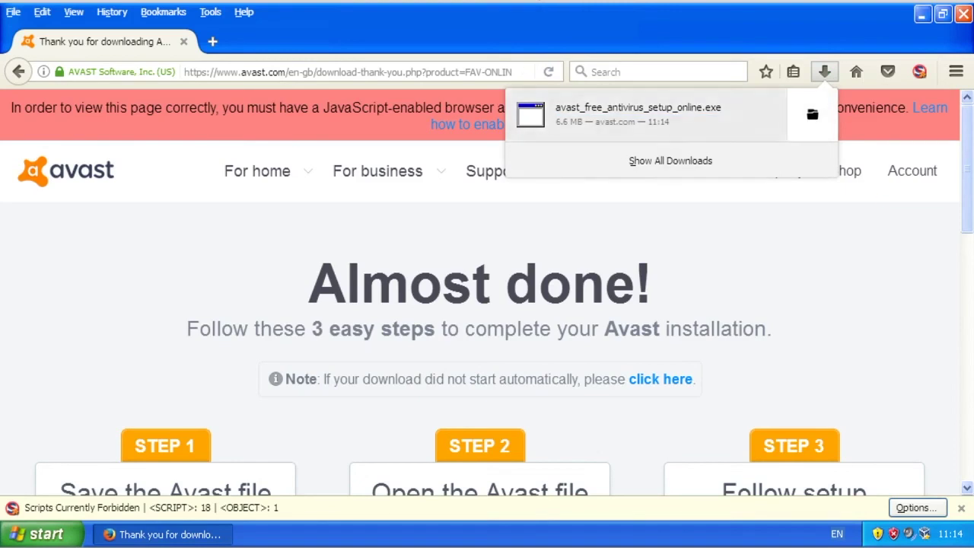
Run the downloaded avast_free_antivirus_setup_online.exe and minimise Firefox to uncover the desktop.
left_click(646, 115)
left_click(536, 285)
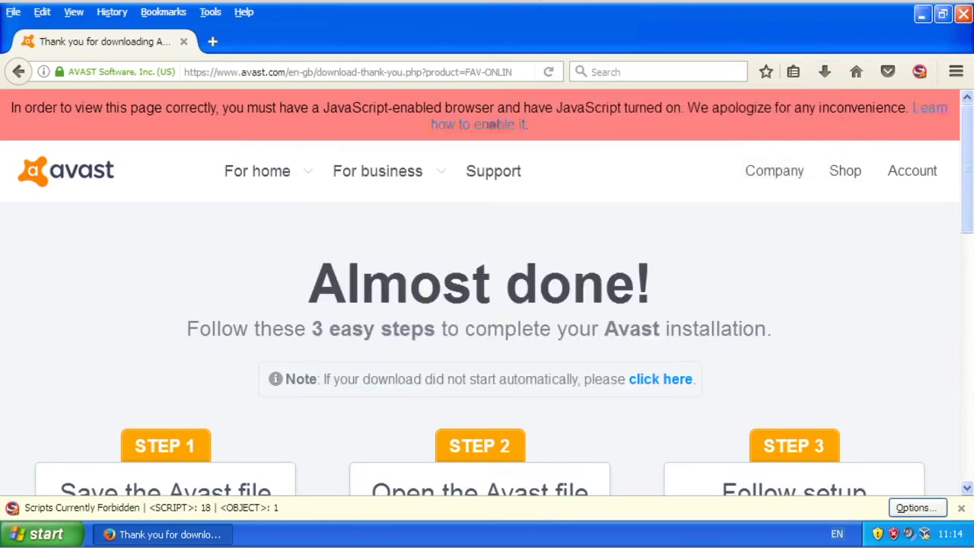
triple_click(865, 108)
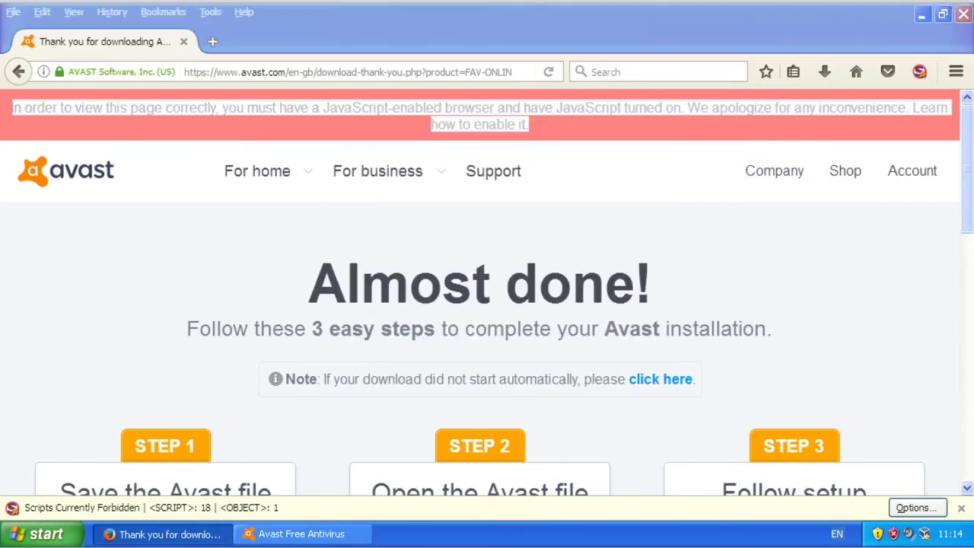
left_click(865, 108)
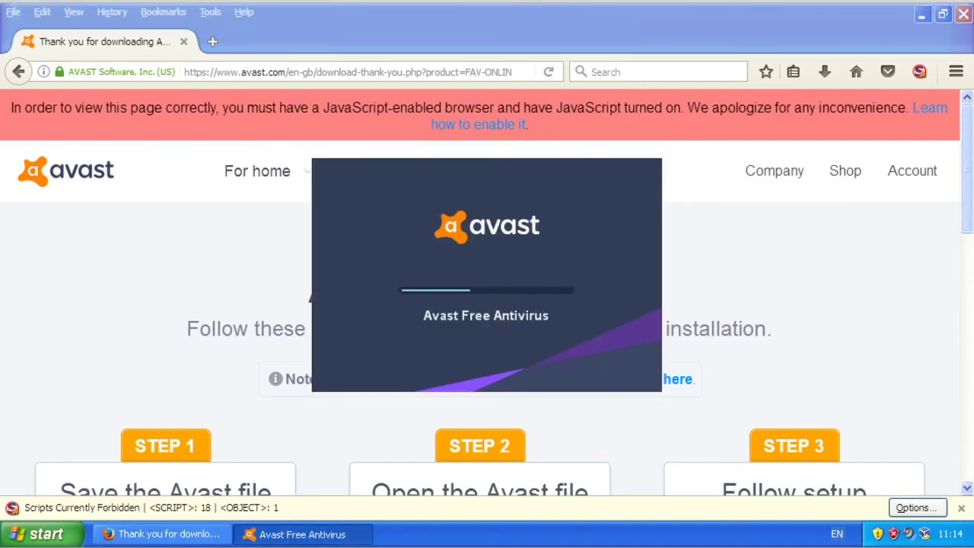
left_click(923, 14)
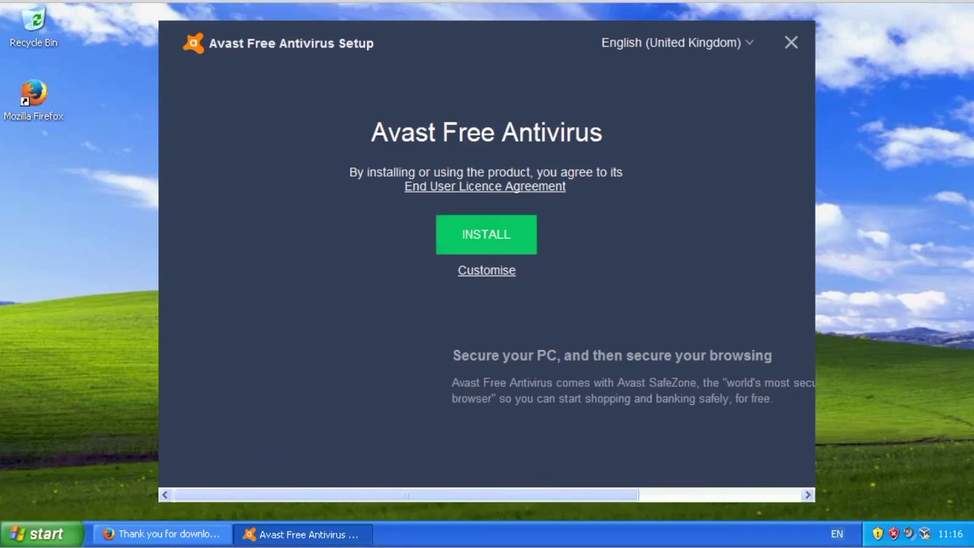
Install Avast Free Antivirus with the default options, continue past the privacy notice and dismiss the mobile security offer.
left_click(486, 234)
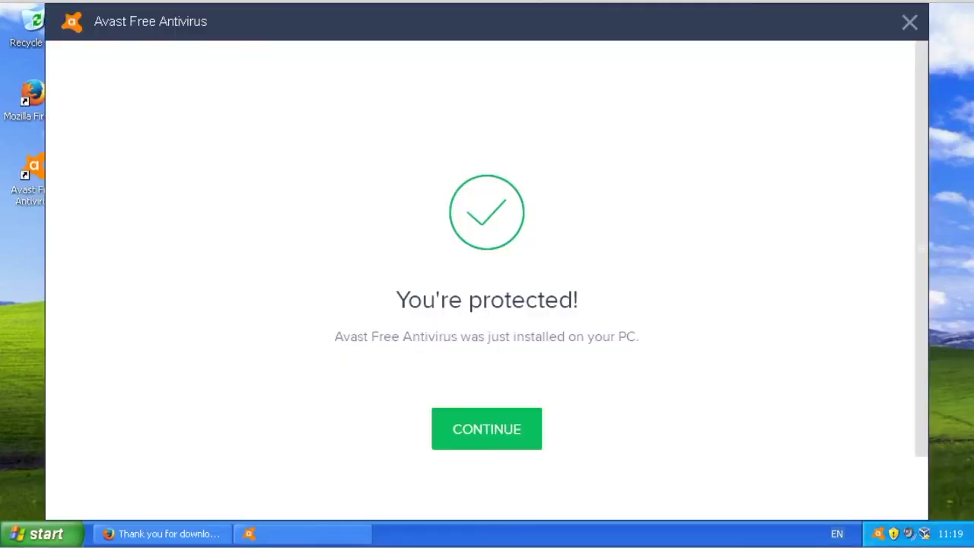
key("Return")
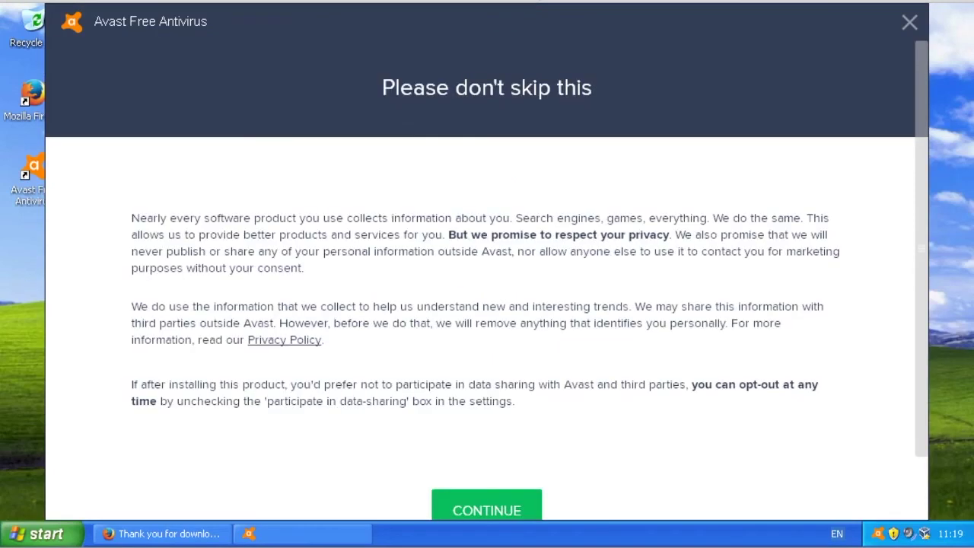
left_click(487, 509)
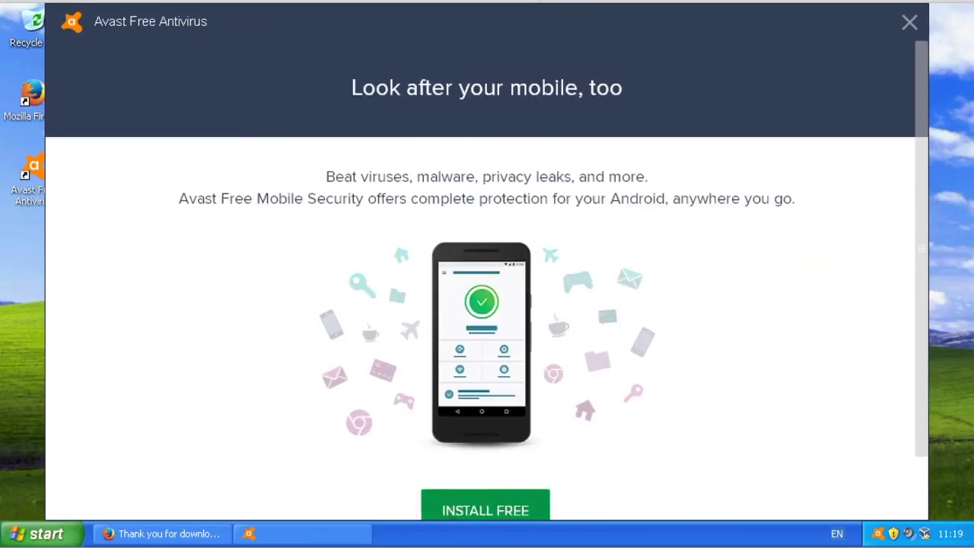
left_click(909, 22)
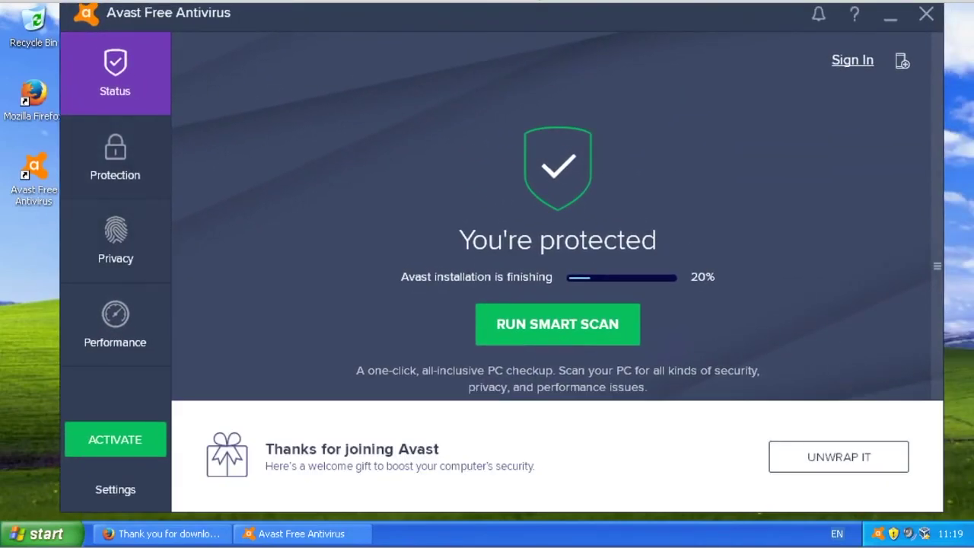
Minimise the Firefox and Avast Free Antivirus windows to clear the desktop.
left_click(75, 530)
left_click(74, 530)
left_click(160, 534)
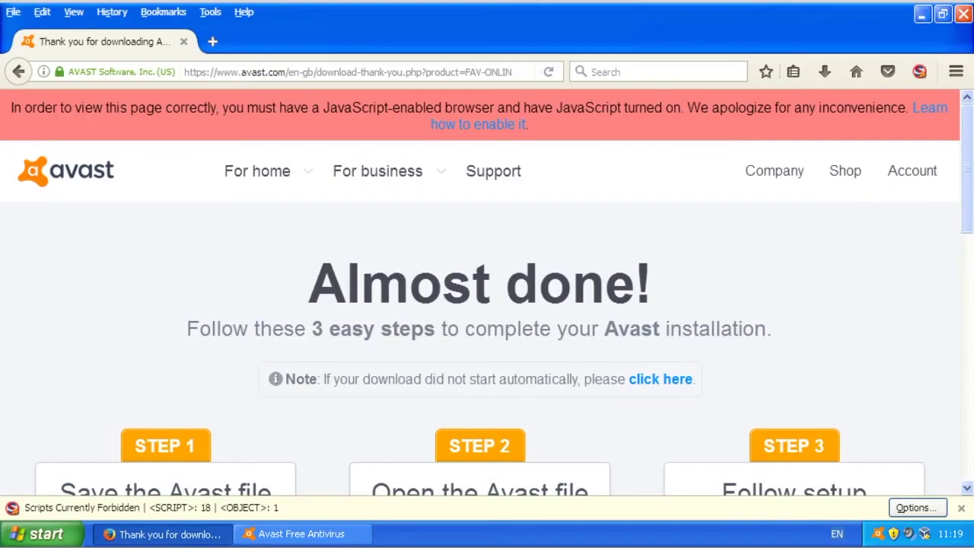
left_click(919, 71)
left_click(922, 13)
left_click(922, 14)
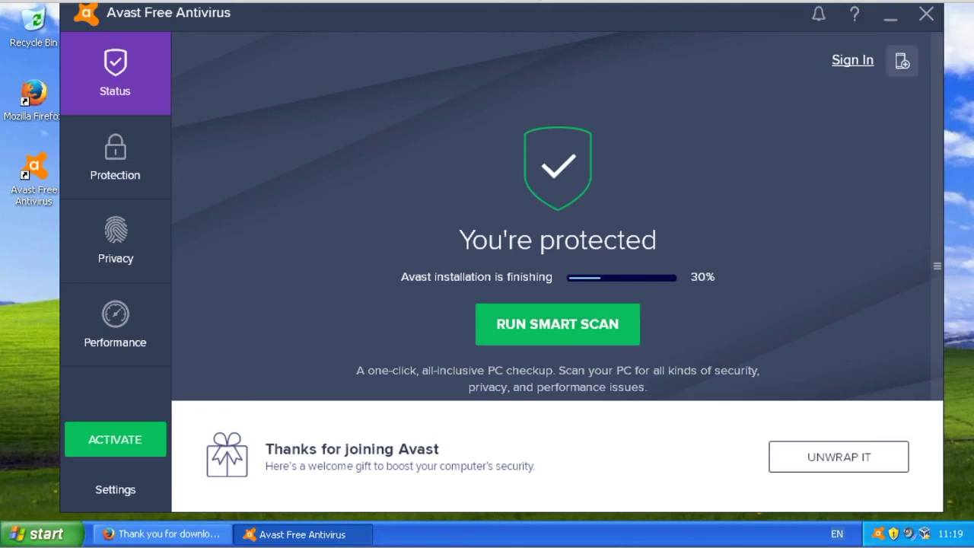
left_click(890, 15)
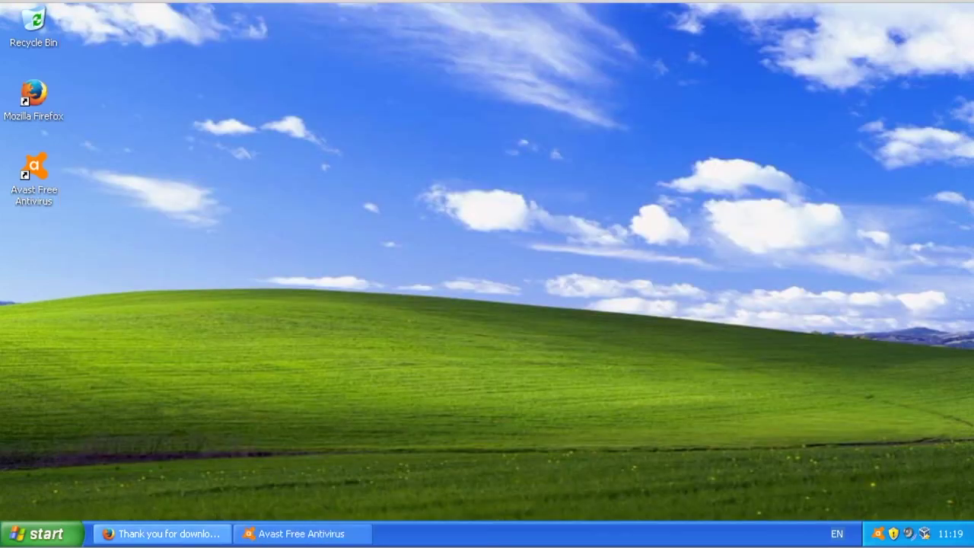
Restore Firefox, search the web for google drive and open the Google Drive site from the results.
left_click(160, 534)
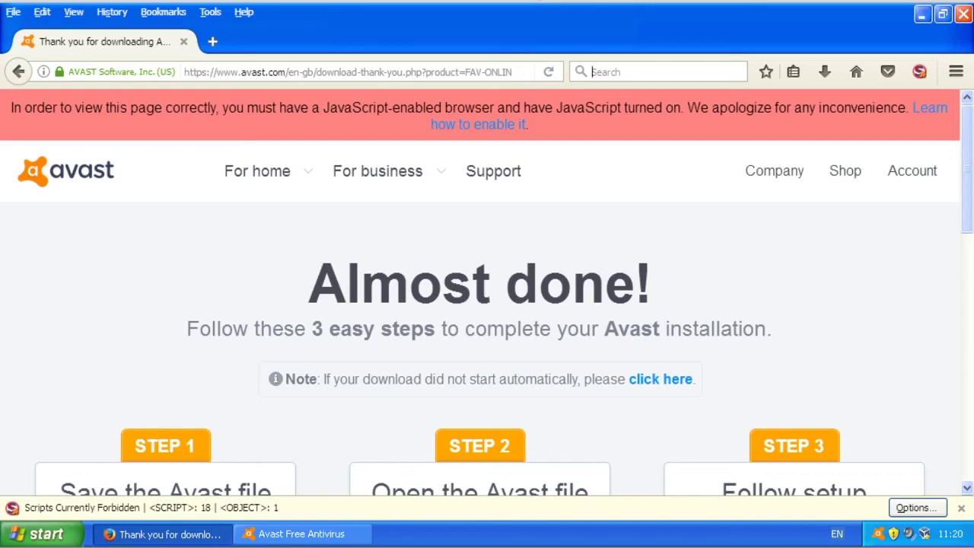
left_click(160, 534)
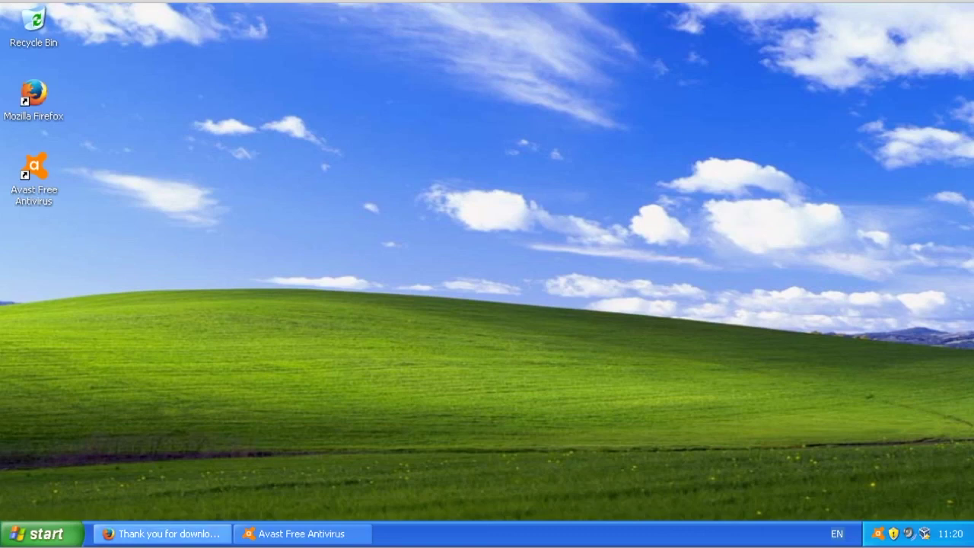
left_click(160, 533)
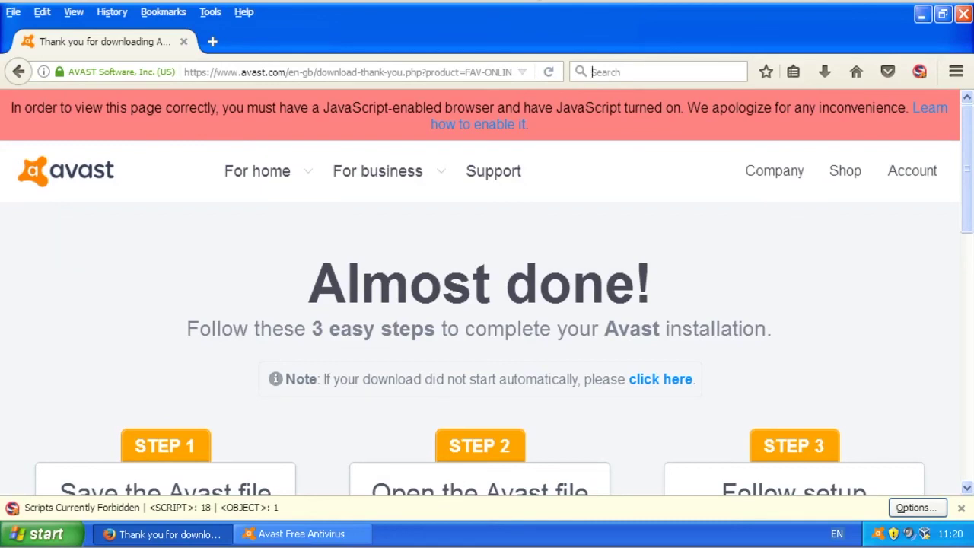
type("g")
key("BackSpace")
type("googl")
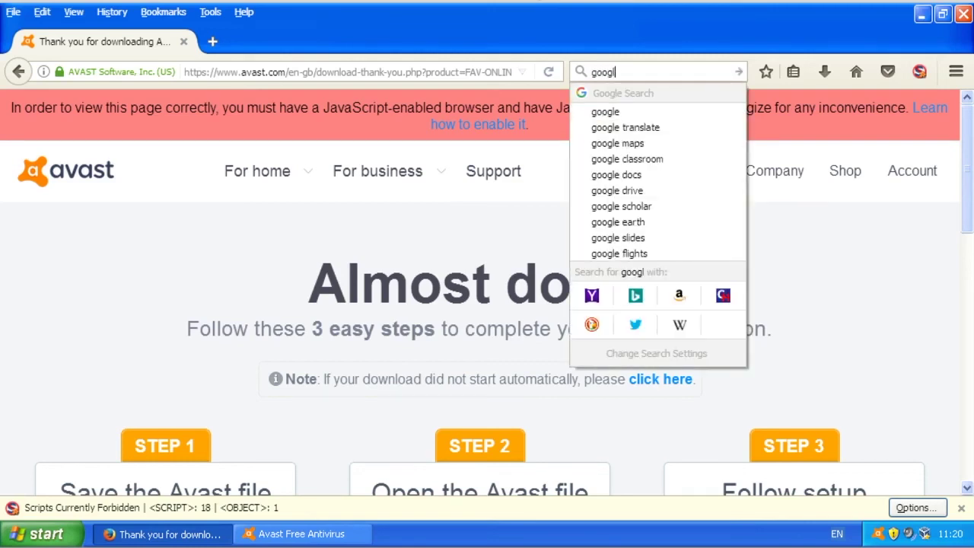
key("Down")
type("e dr")
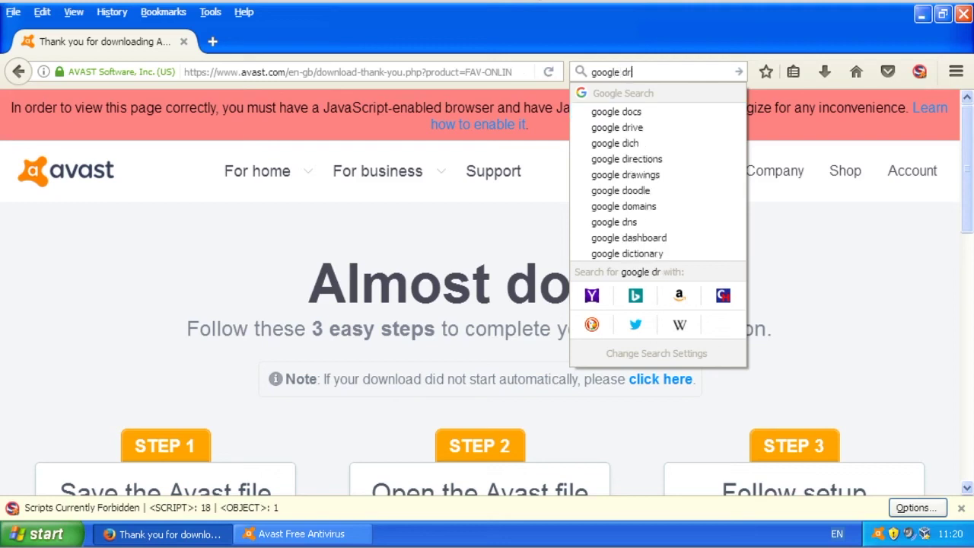
type("ive")
key("Return")
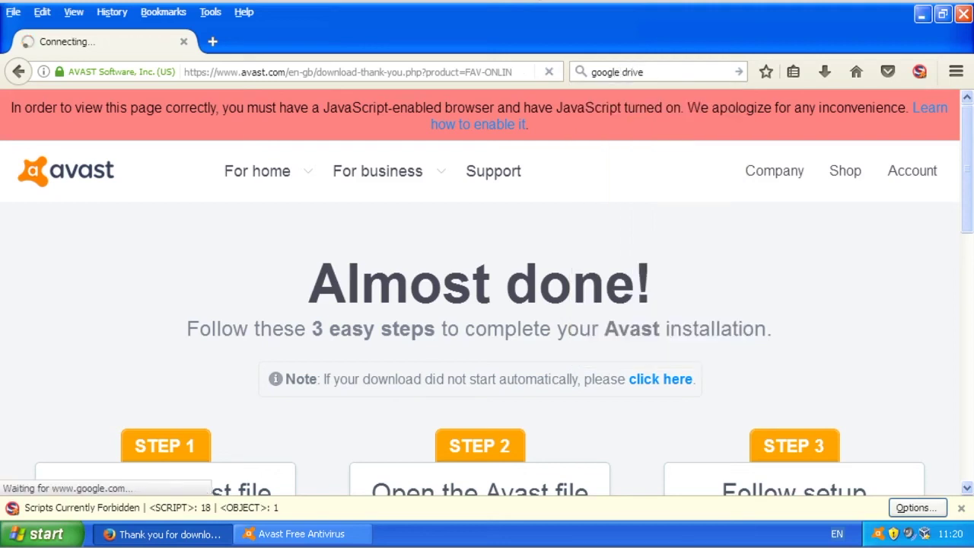
left_click(336, 279)
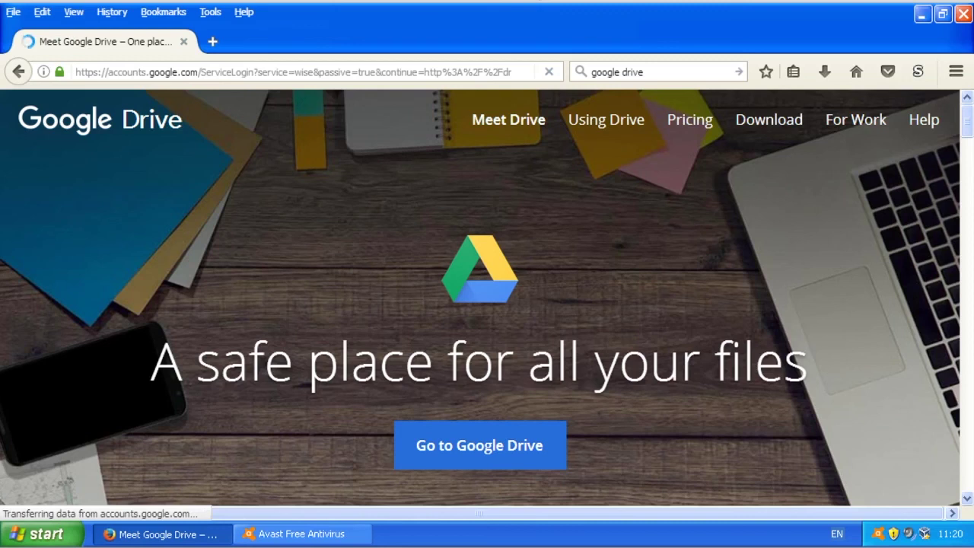
Review the NoScript permissions for the Google Drive sign-in page and close Firefox.
mouse_move(919, 71)
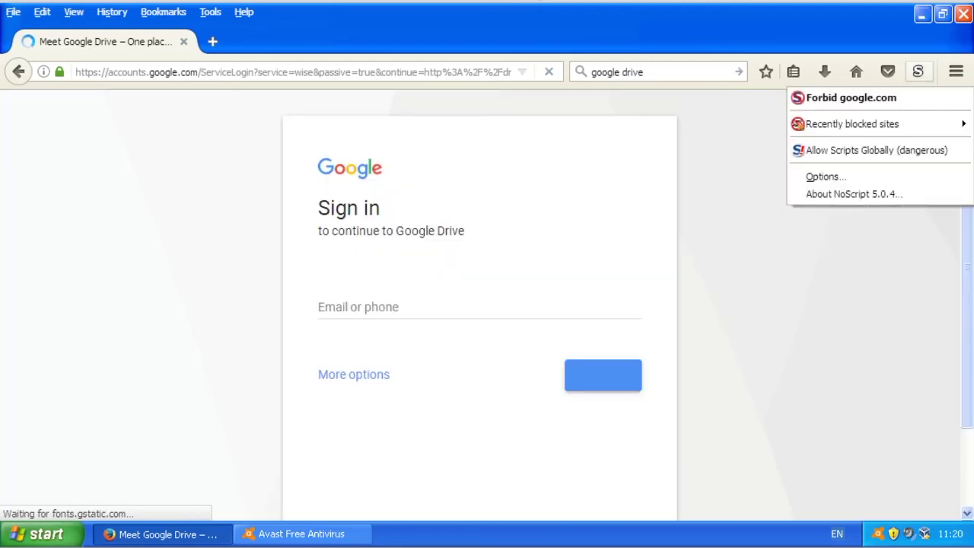
key("Escape")
left_click(964, 14)
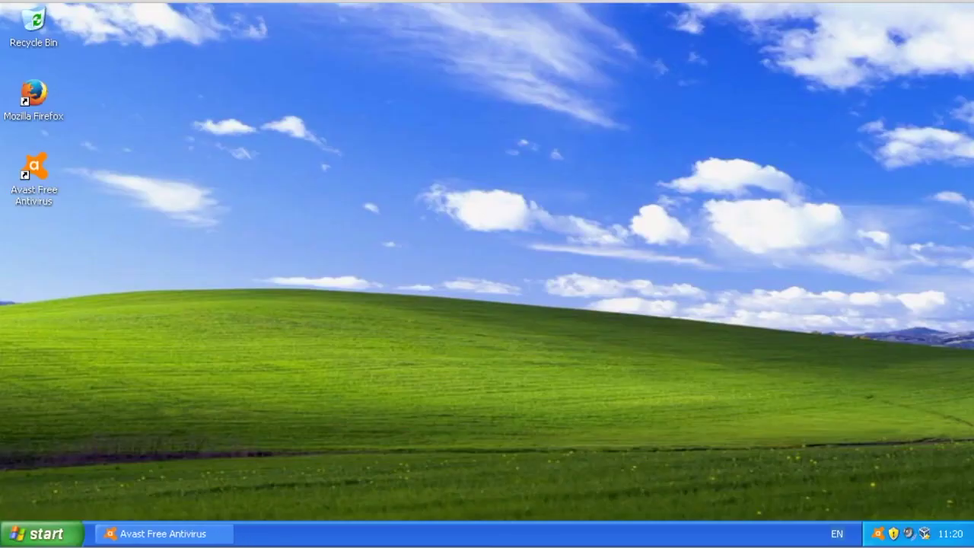
Check the progress of the Avast installation and relaunch Mozilla Firefox.
left_click(161, 534)
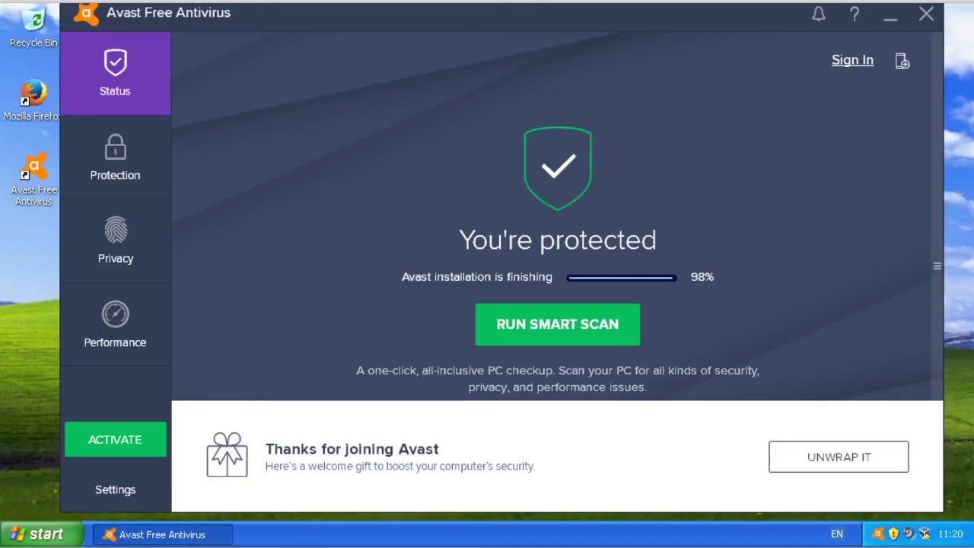
left_click(891, 15)
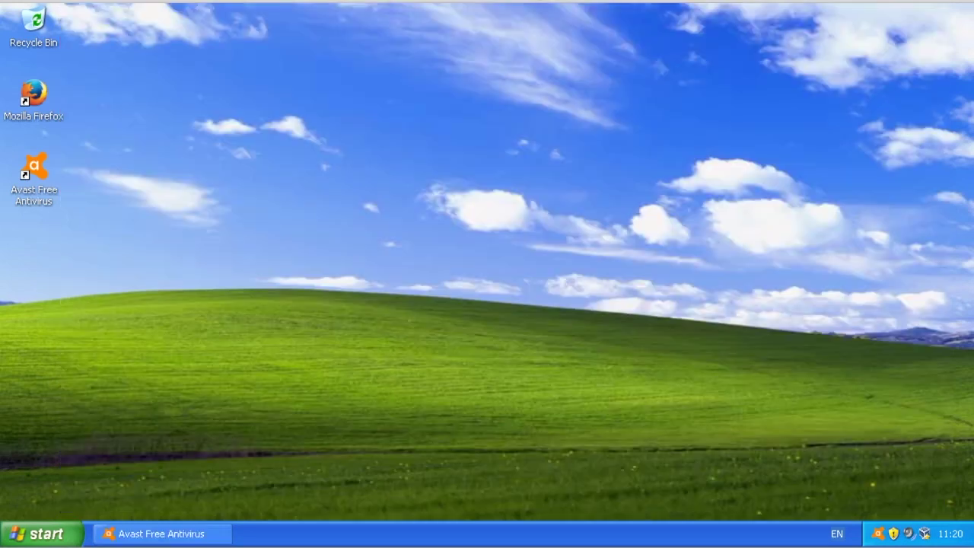
left_click(42, 535)
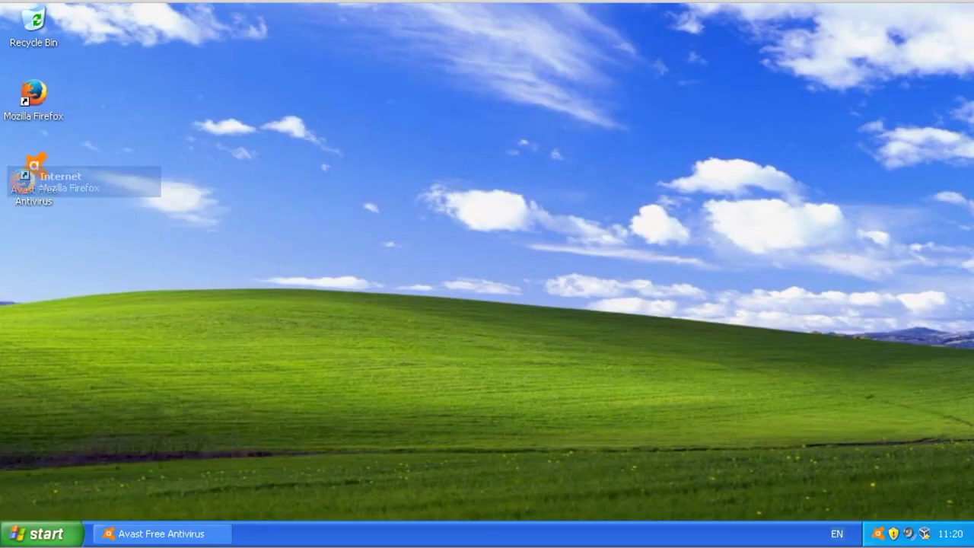
left_click(45, 186)
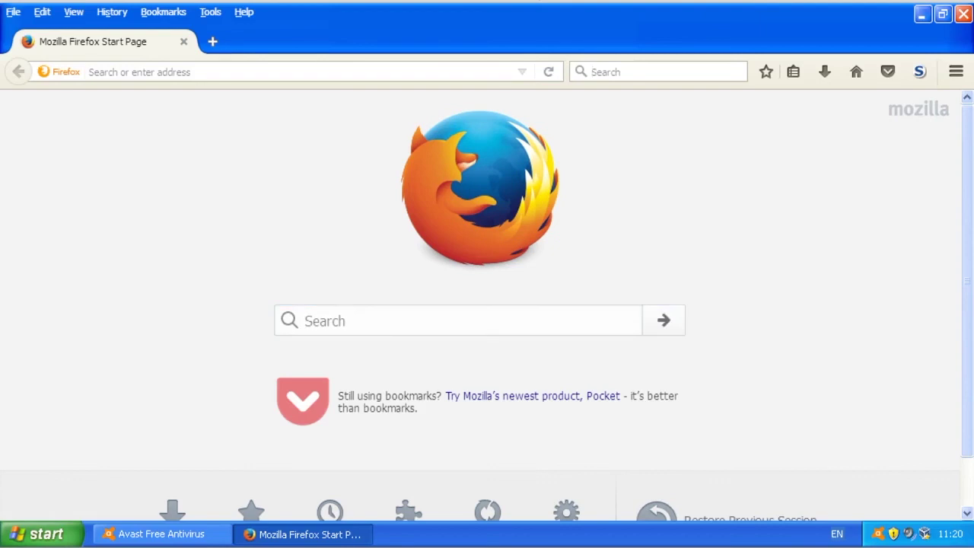
Search the web for malwarebytes, open the official site and permanently allow malwarebytes.com scripts in NoScript.
type("mal")
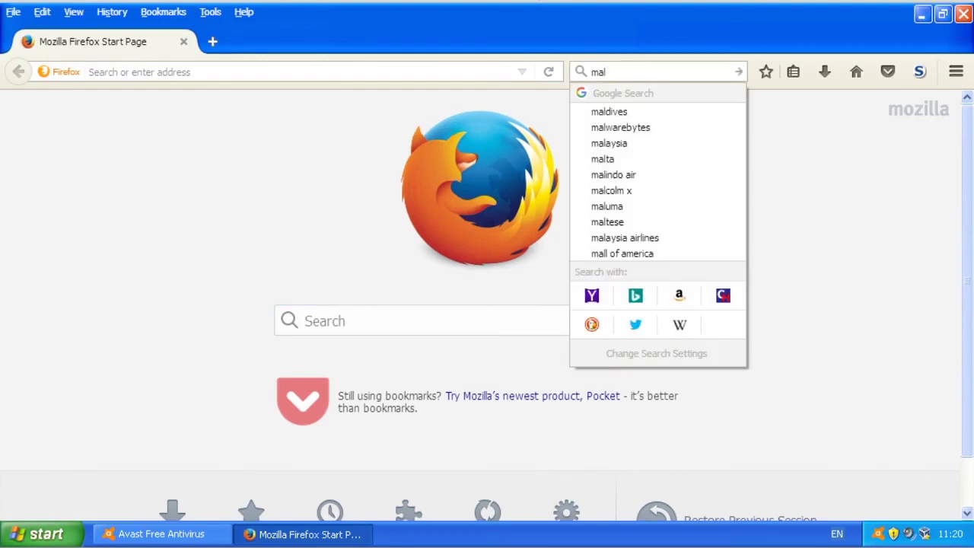
type("warebytes")
key("Return")
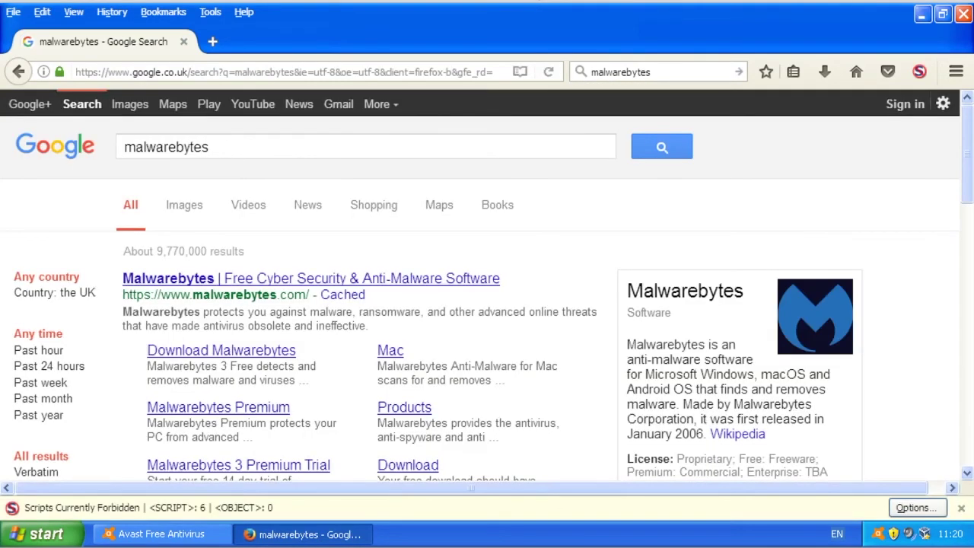
left_click(311, 279)
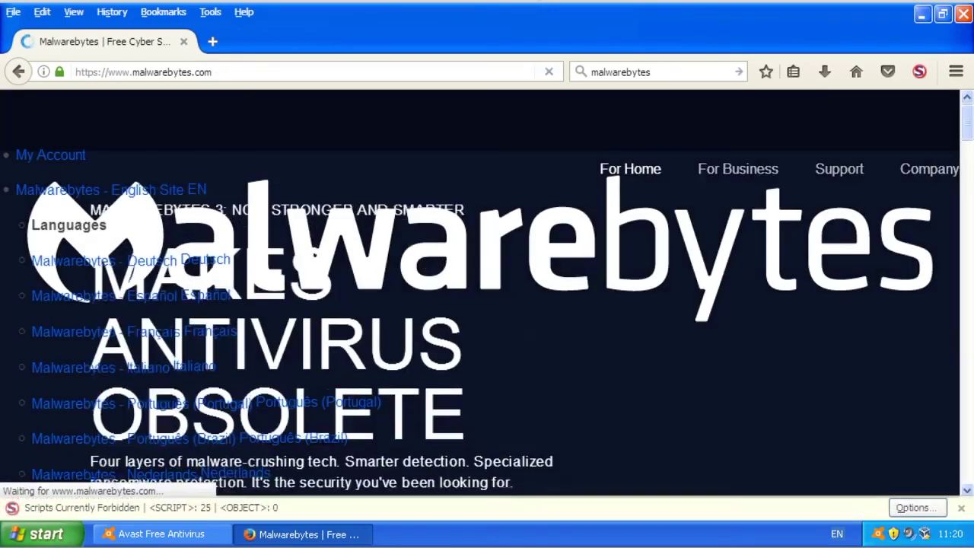
left_click(919, 71)
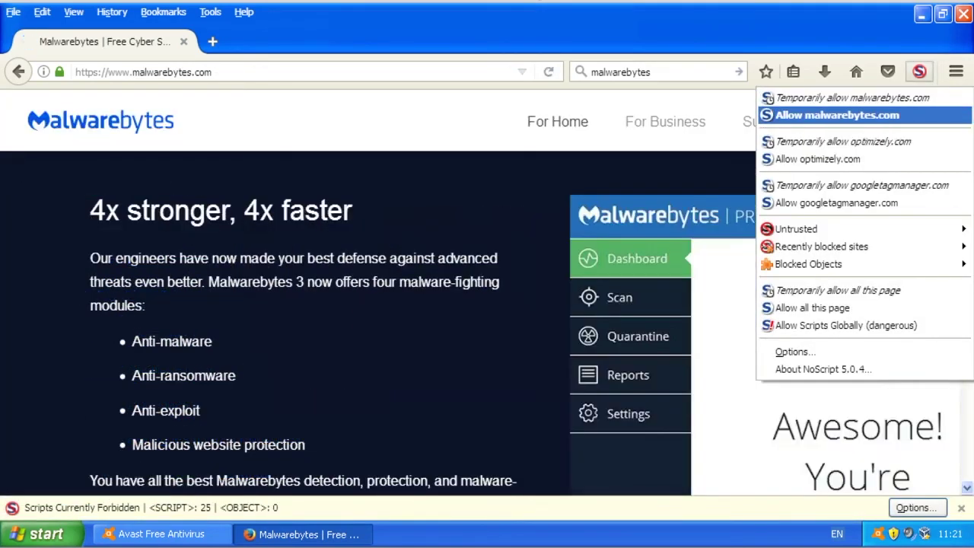
left_click(837, 115)
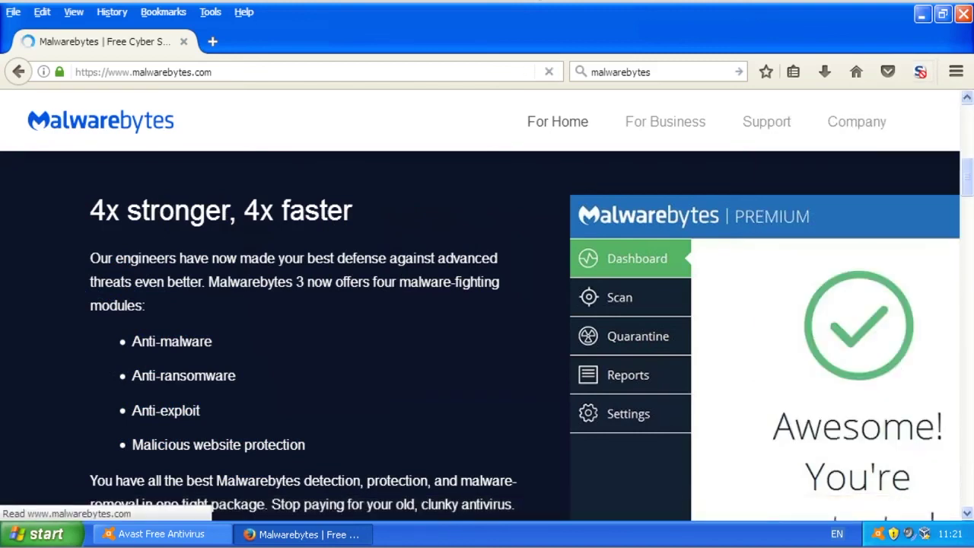
Download the free Malwarebytes installer from its home page and save mb3-setup-consumer-3.1.2.1733-1.0.122-1.0.1976.exe.
scroll(480, 335, "down", 4)
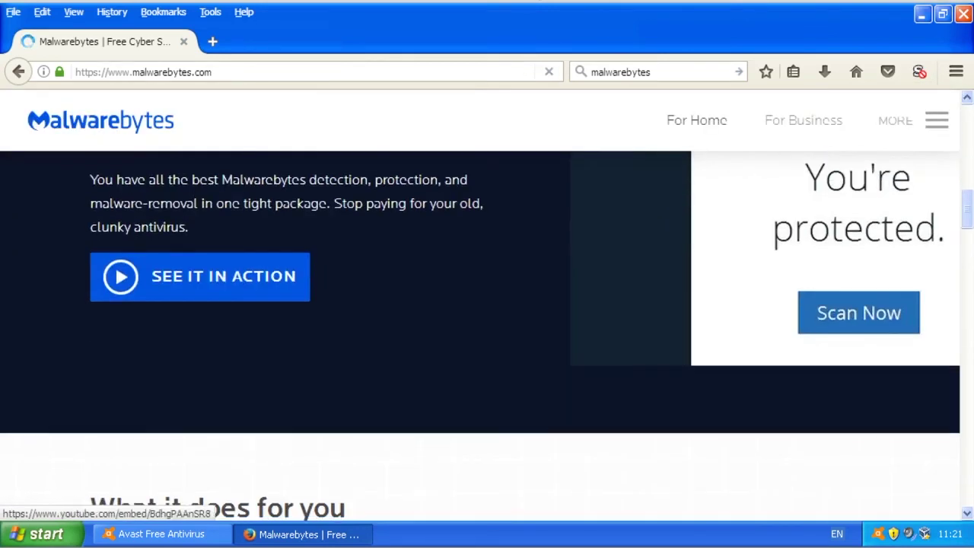
scroll(480, 334, "down", 6)
scroll(480, 335, "down", 4)
scroll(480, 335, "up", 18)
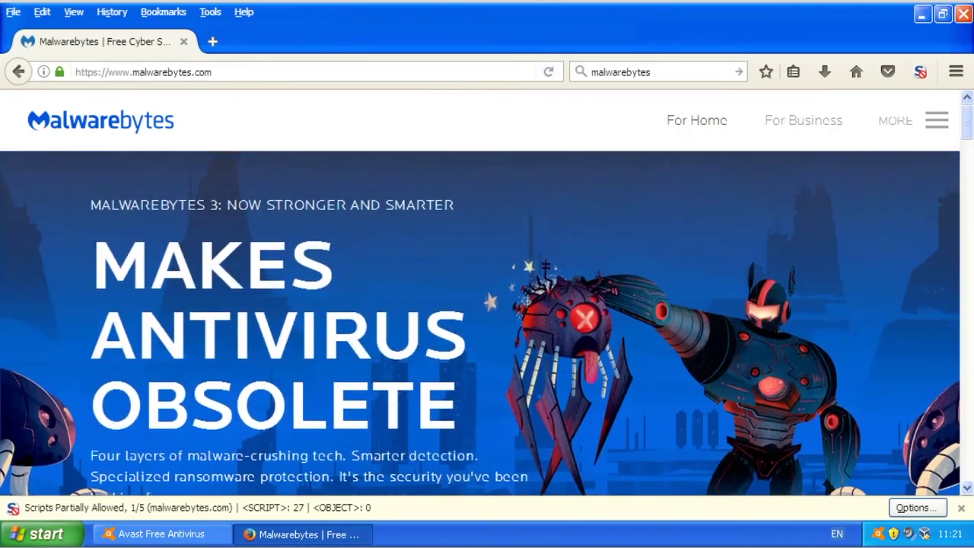
scroll(487, 324, "down", 5)
scroll(487, 323, "up", 4)
left_click(177, 354)
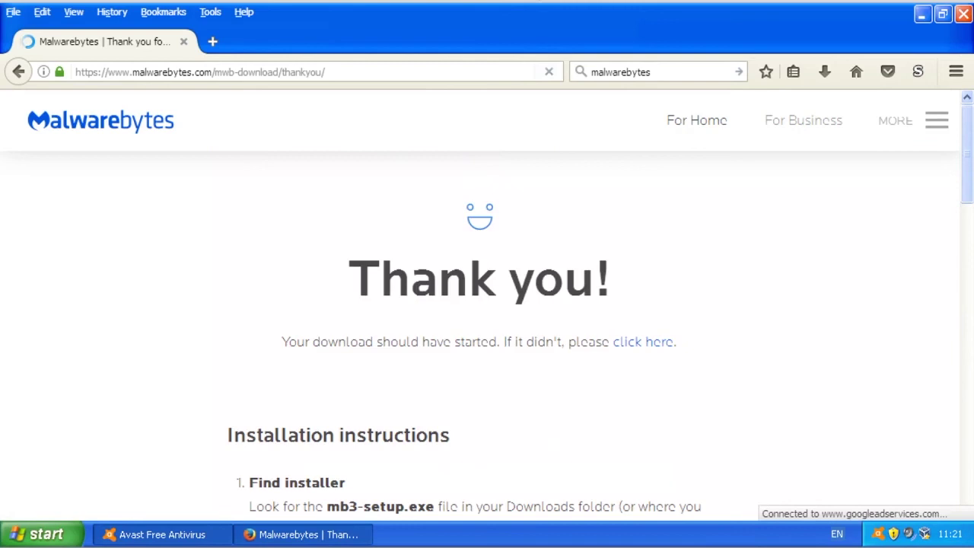
left_click(162, 534)
left_click(162, 534)
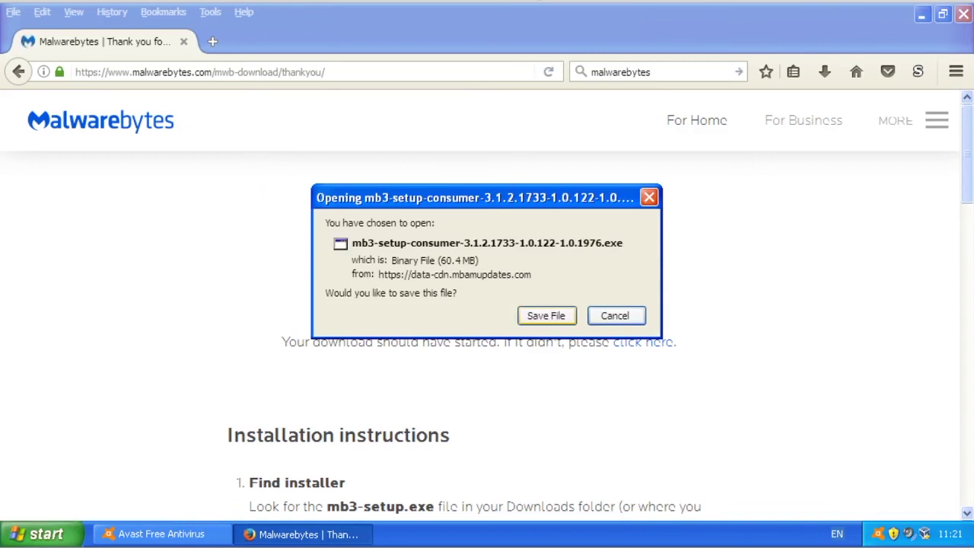
left_click(546, 315)
Return to the Firefox start page and check the progress of the Malwarebytes installer download.
left_click(856, 72)
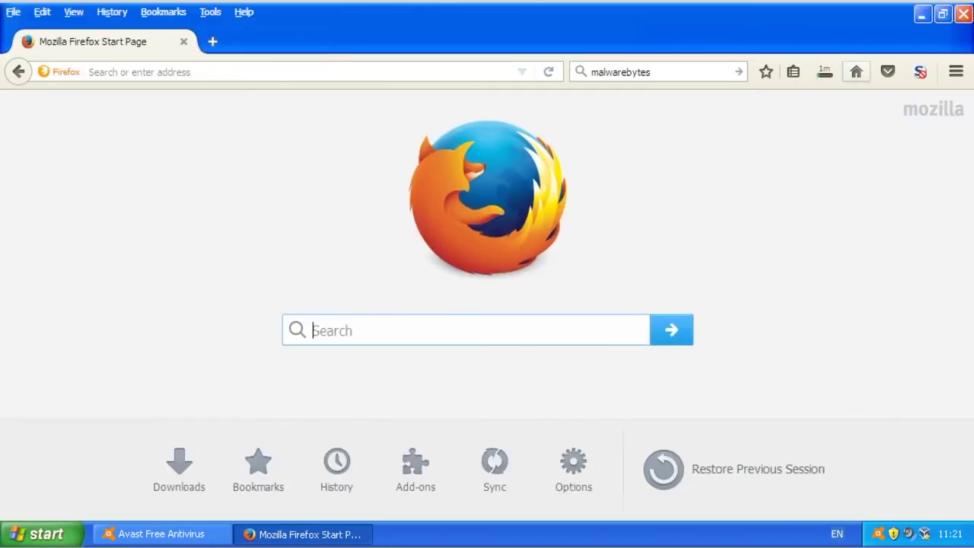
left_click(921, 13)
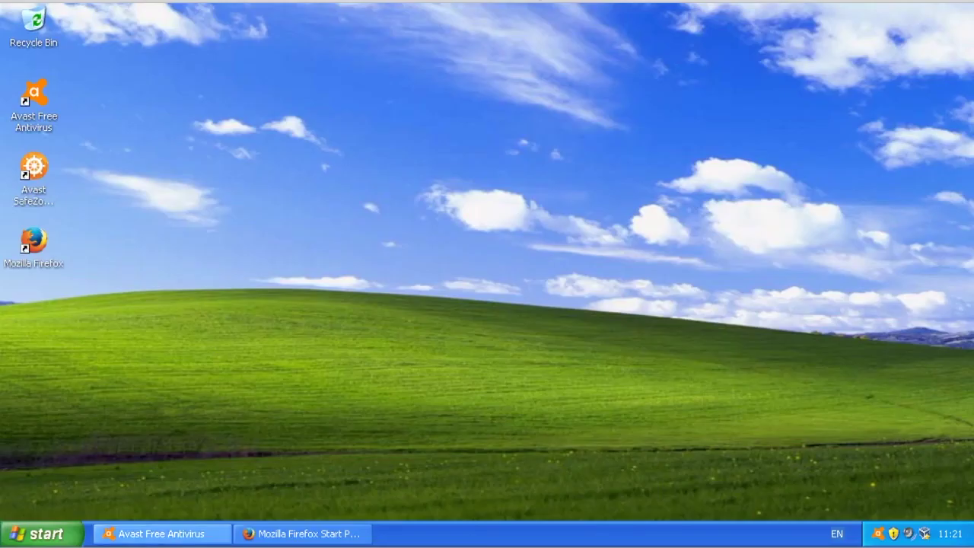
left_click(161, 534)
left_click(161, 533)
left_click(303, 534)
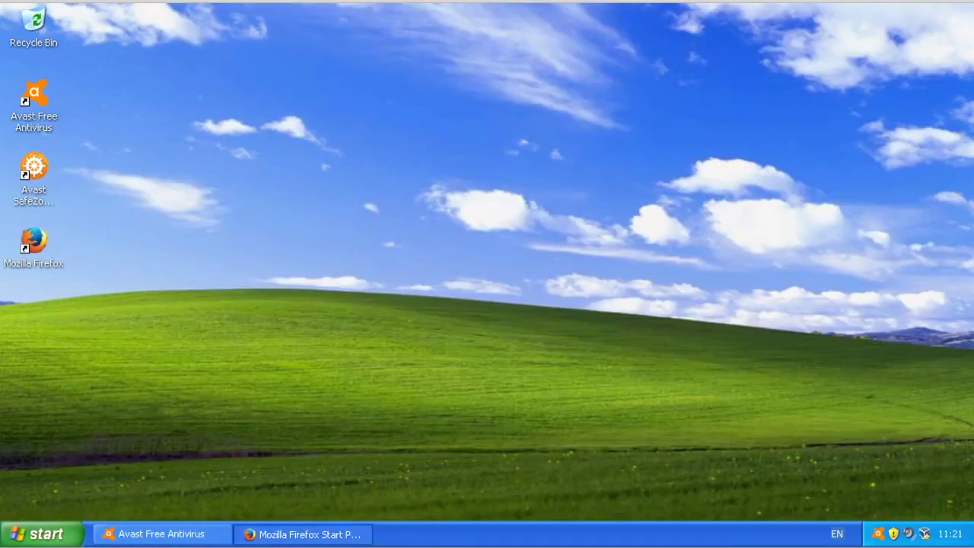
left_click(824, 72)
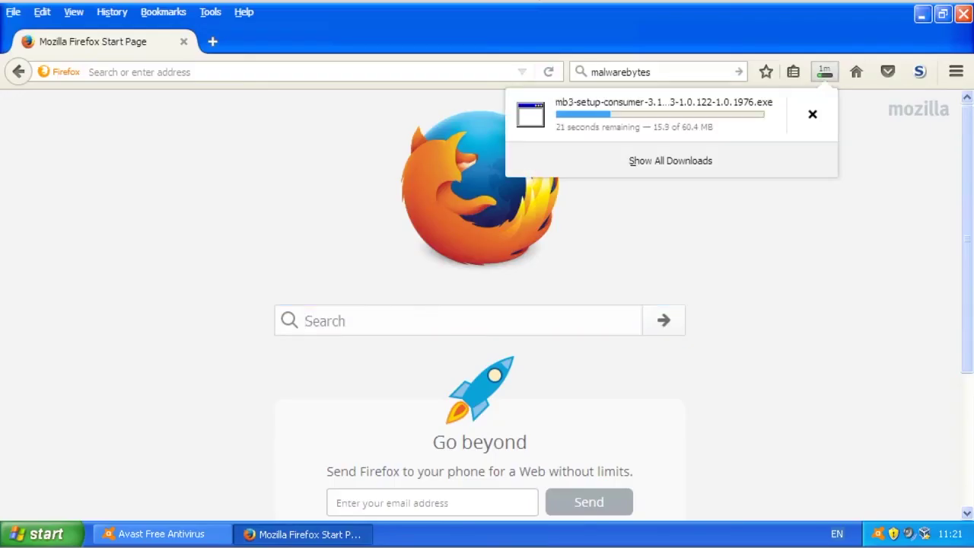
left_click(824, 72)
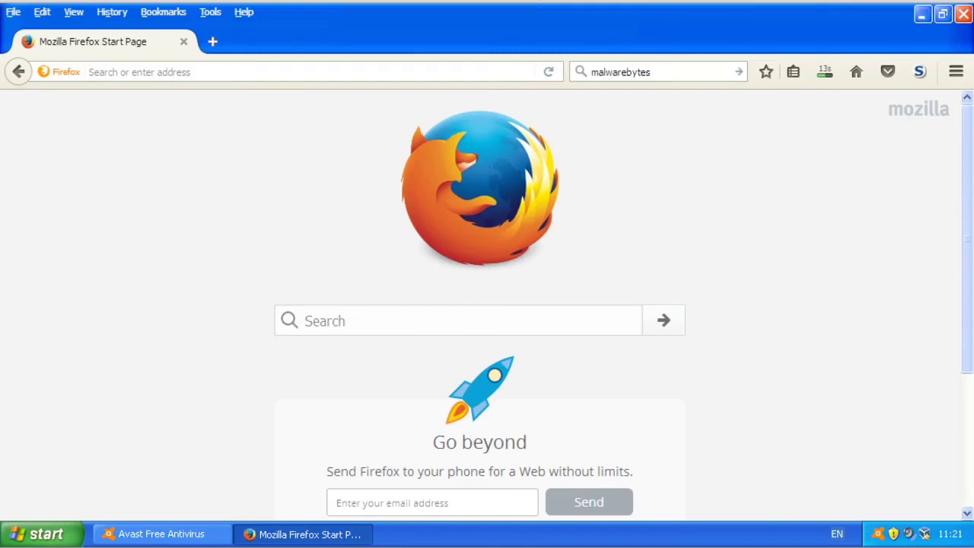
scroll(487, 304, "down", 4)
scroll(487, 304, "up", 4)
left_click(162, 533)
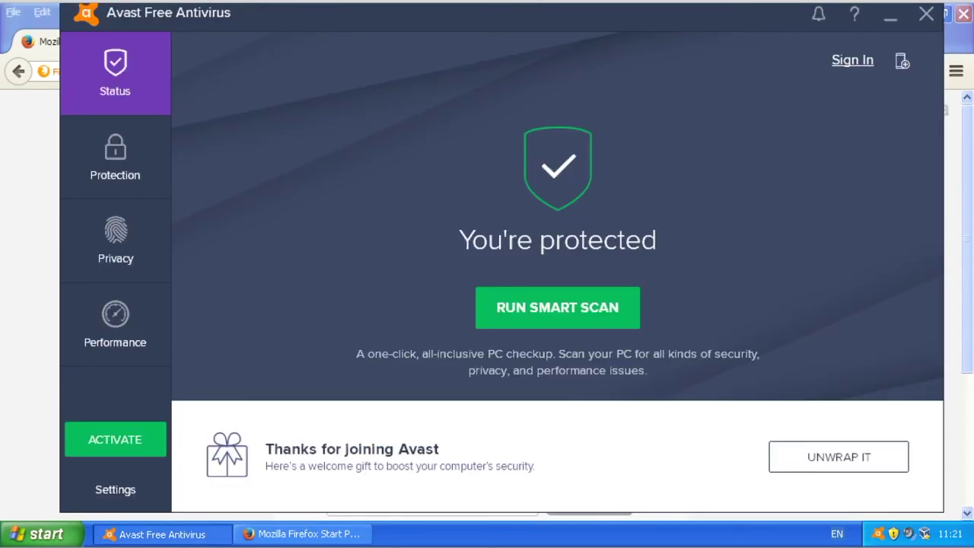
left_click(162, 533)
left_click(42, 533)
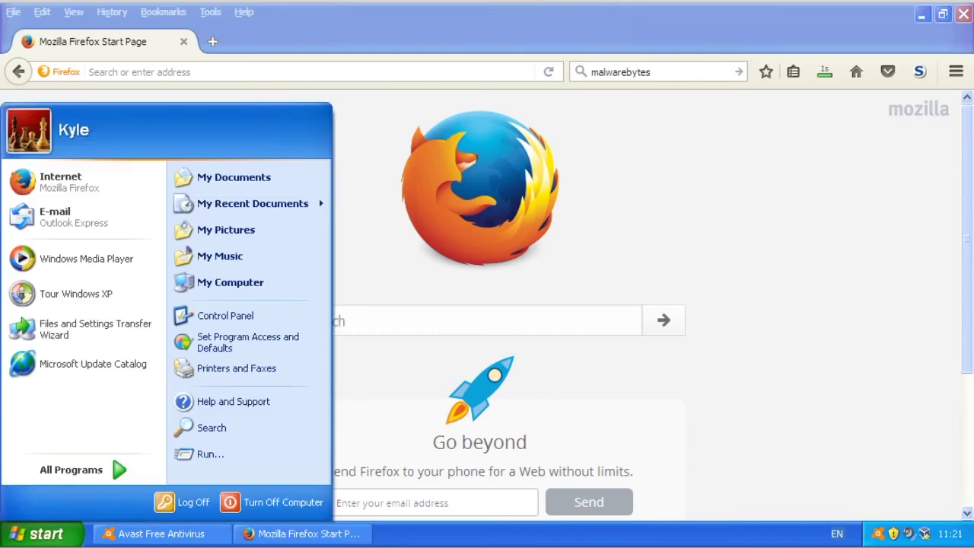
left_click(42, 533)
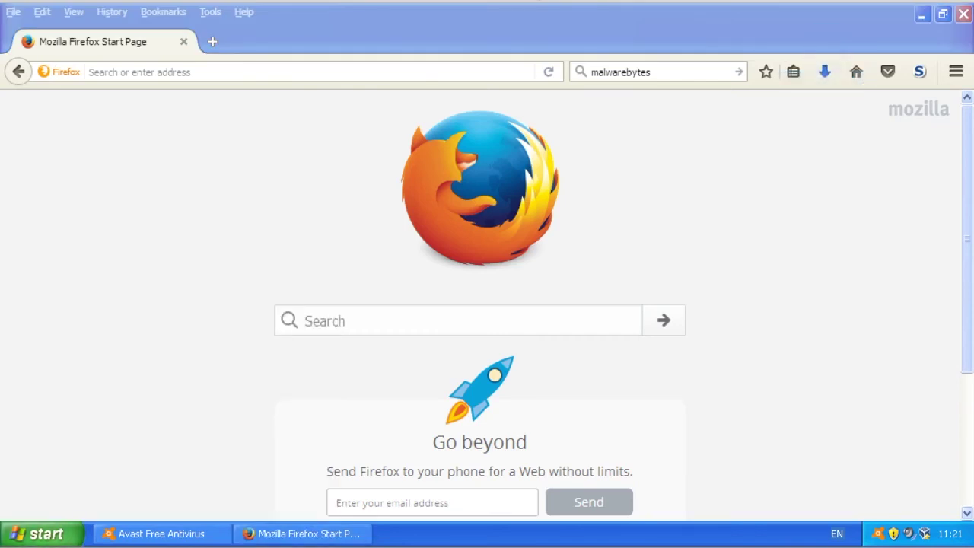